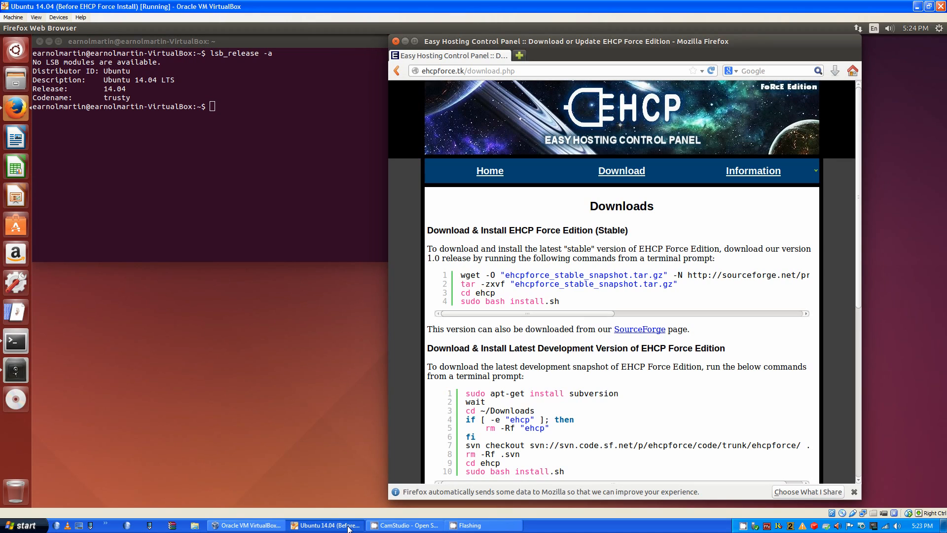
Copy the four stable EHCP install commands from Firefox and paste them into the terminal
{"action": "left_click", "coordinate": [135, 104]}
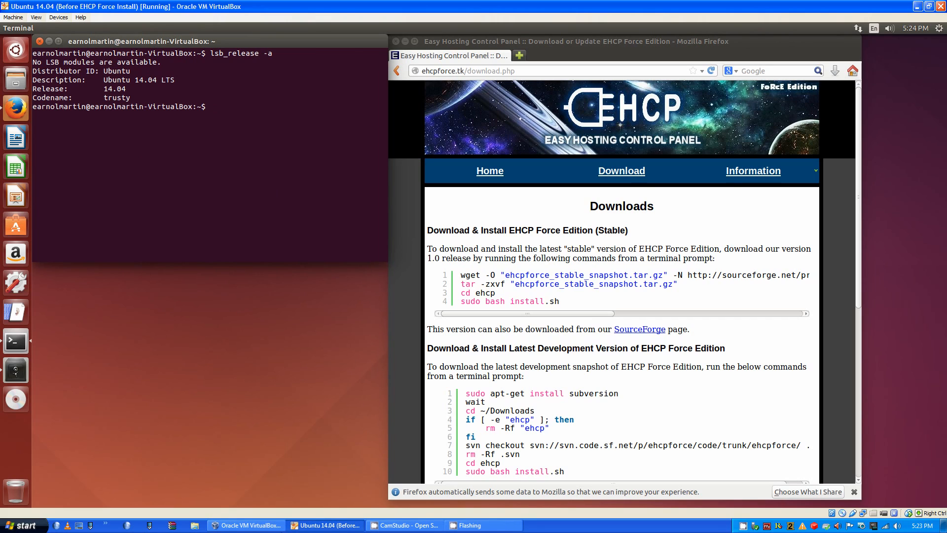
{"action": "triple_click", "coordinate": [509, 298]}
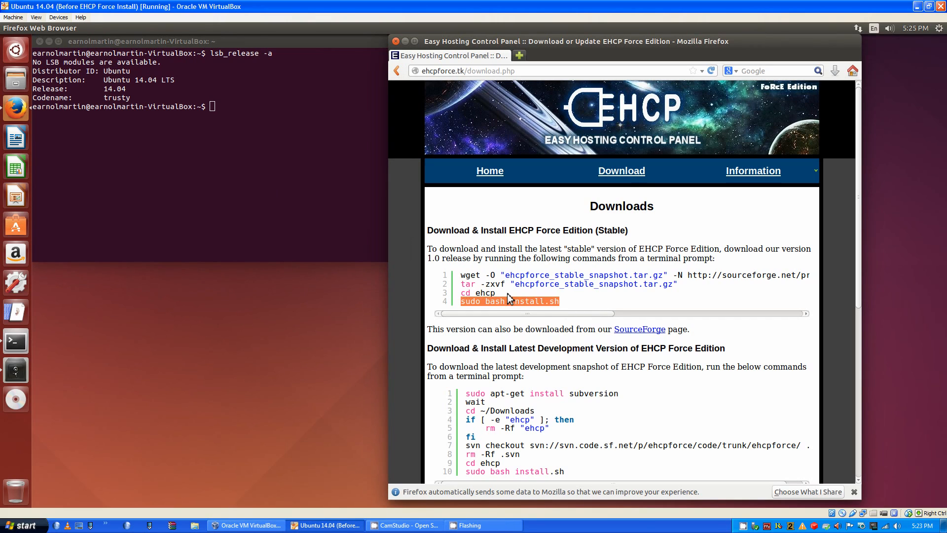
{"action": "left_click_drag", "start_coordinate": [509, 299], "coordinate": [506, 279]}
{"action": "right_click", "coordinate": [506, 279]}
{"action": "left_click", "coordinate": [477, 302]}
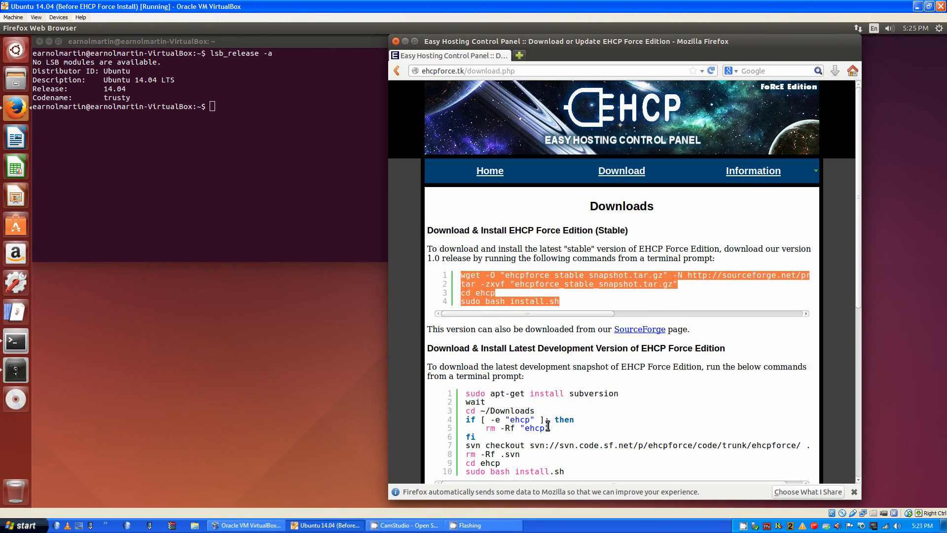
{"action": "right_click", "coordinate": [541, 294]}
{"action": "left_click", "coordinate": [545, 299]}
{"action": "right_click", "coordinate": [246, 172]}
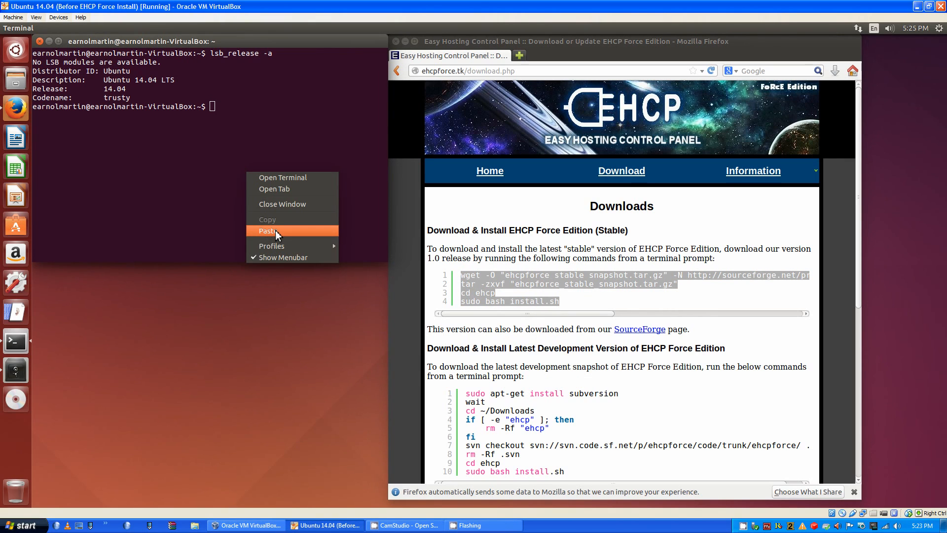
{"action": "left_click", "coordinate": [275, 230]}
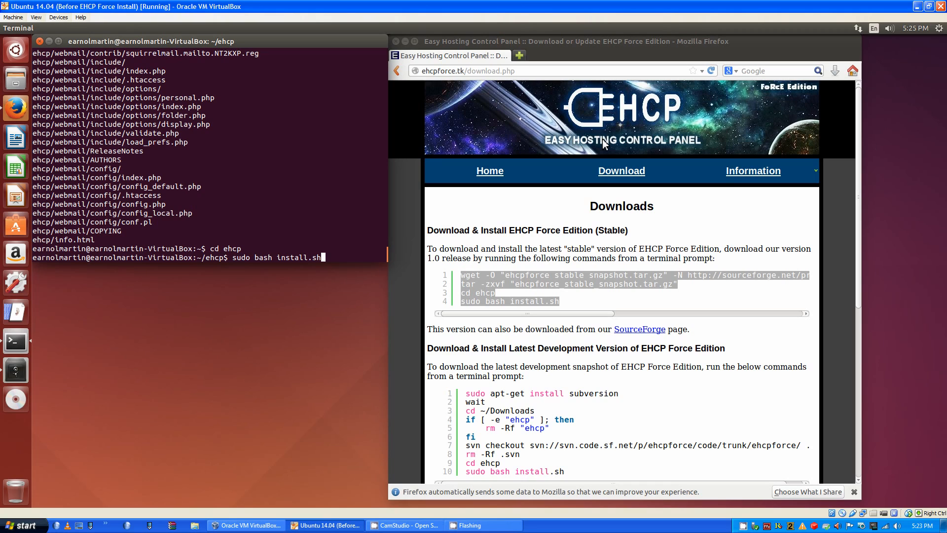
Run sudo bash install.sh with the sudo password, answering y for unattended mode and n for extra software
{"action": "double_click", "coordinate": [315, 205]}
{"action": "key", "text": "Return"}
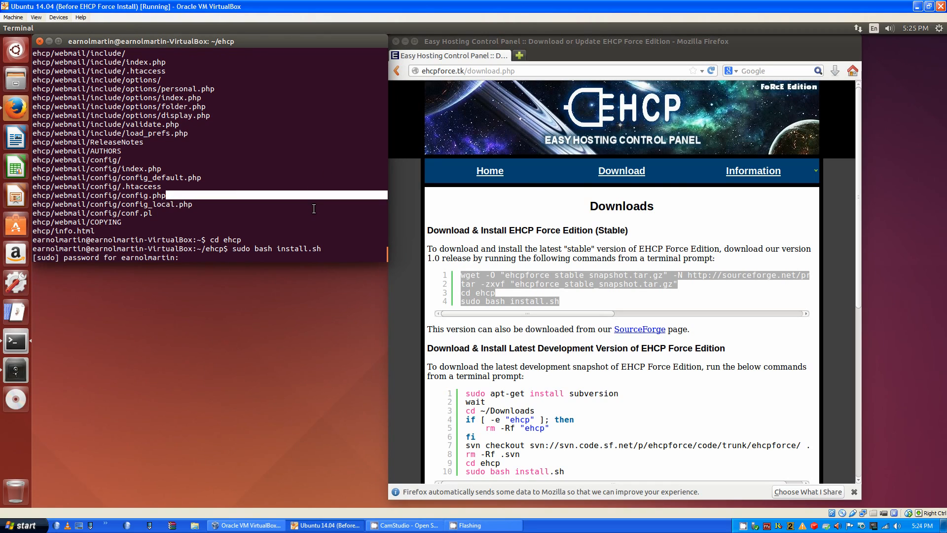
{"action": "key", "text": "Return"}
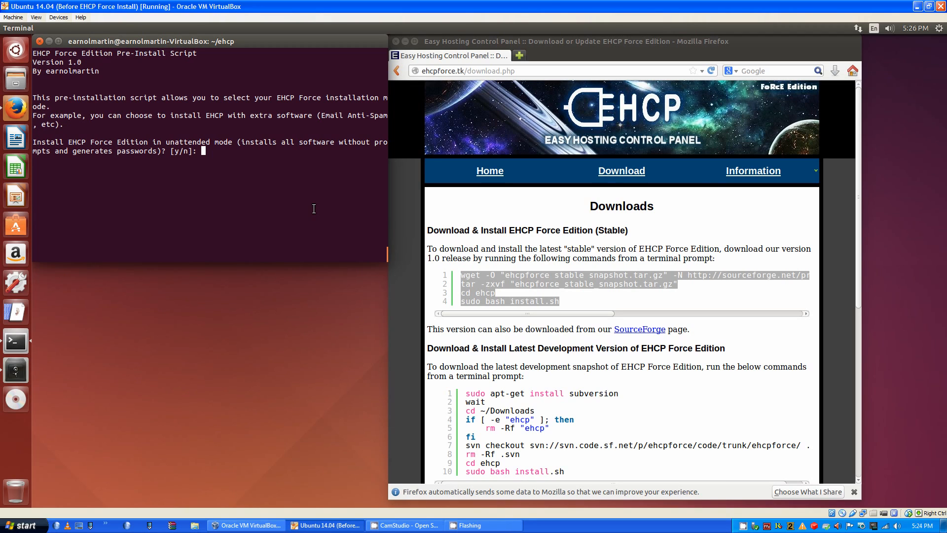
{"action": "type", "text": "y"}
{"action": "key", "text": "Return"}
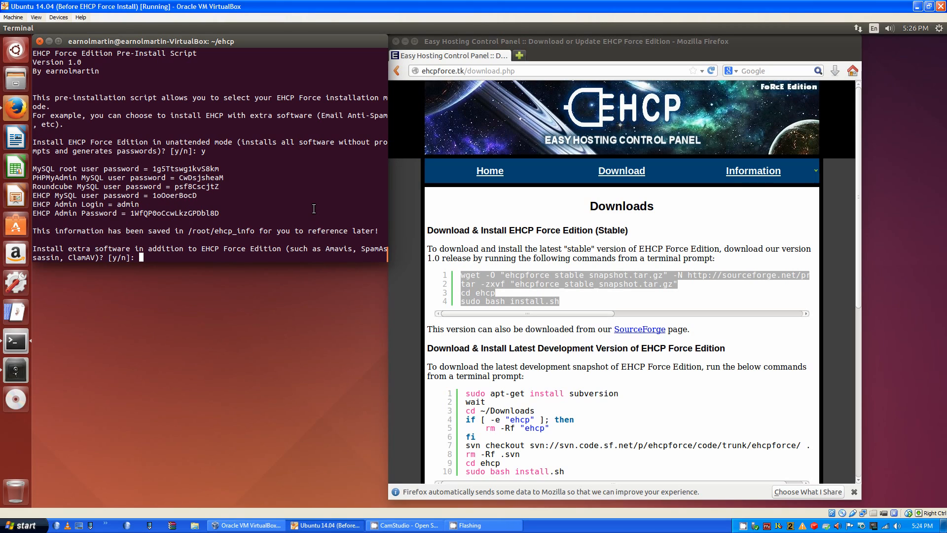
{"action": "type", "text": "n"}
{"action": "key", "text": "Return"}
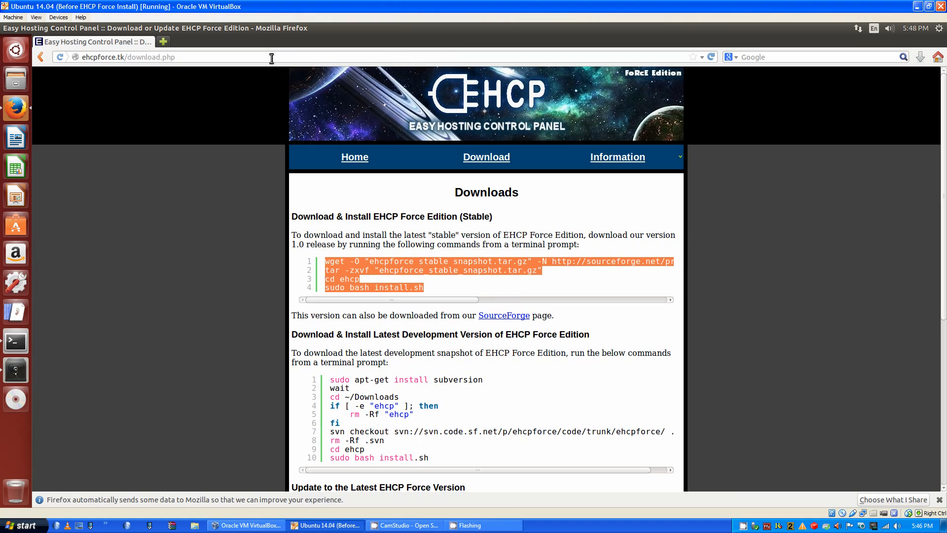
Load localhost in a new tab, follow the link to the EHCP login page, and open a new terminal
{"action": "key", "text": "ctrl+t"}
{"action": "type", "text": "localhost"}
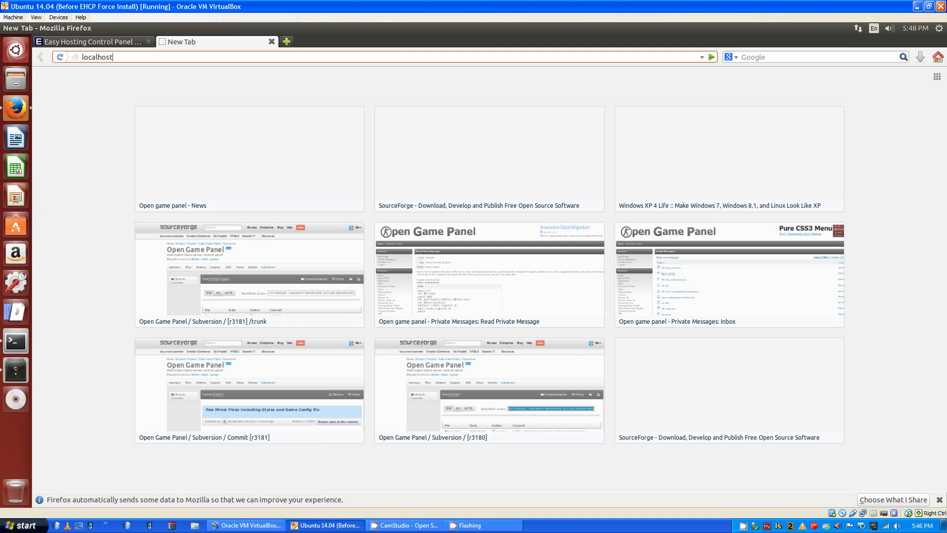
{"action": "key", "text": "Return"}
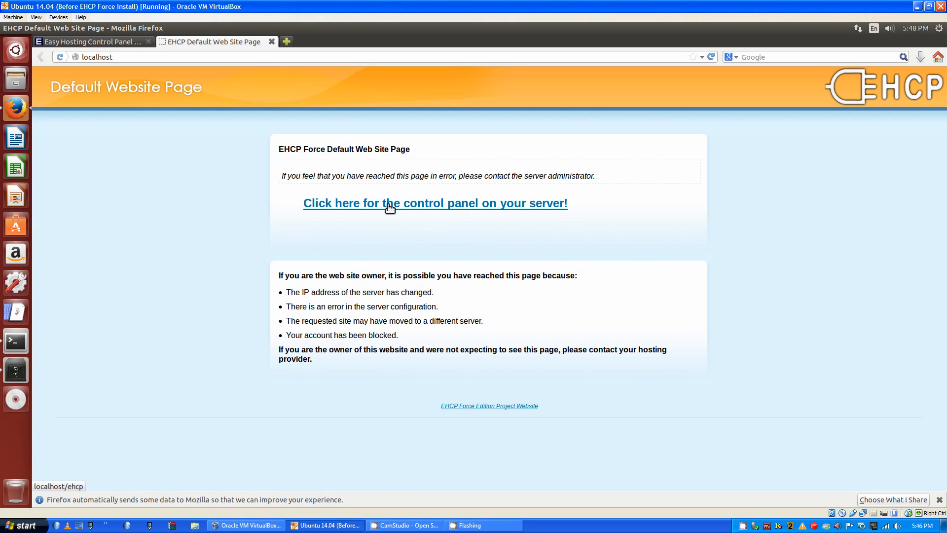
{"action": "left_click", "coordinate": [402, 206]}
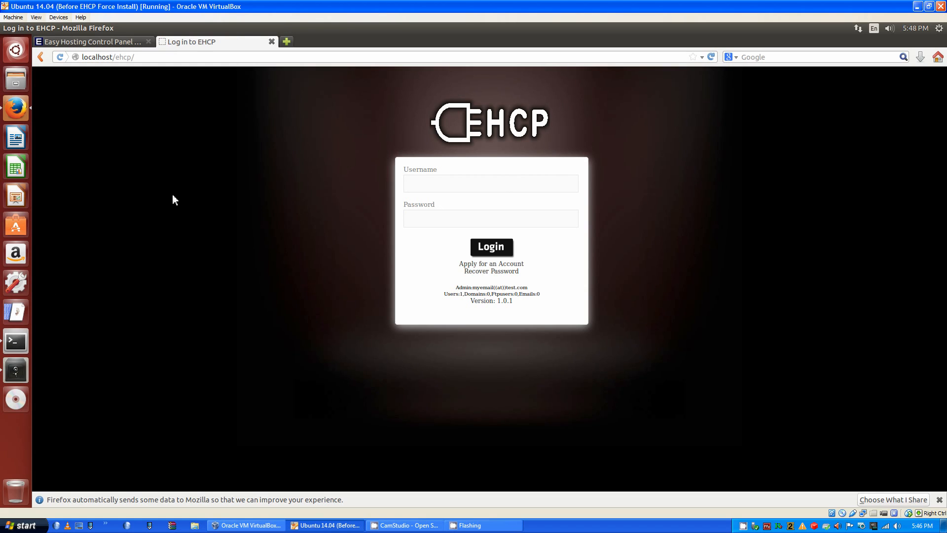
{"action": "right_click", "coordinate": [16, 341]}
{"action": "left_click", "coordinate": [248, 332]}
Launch sudo nautilus, open /root/ehcp_info in gedit, and select the admin password
{"action": "type", "text": "sudo nautilus"}
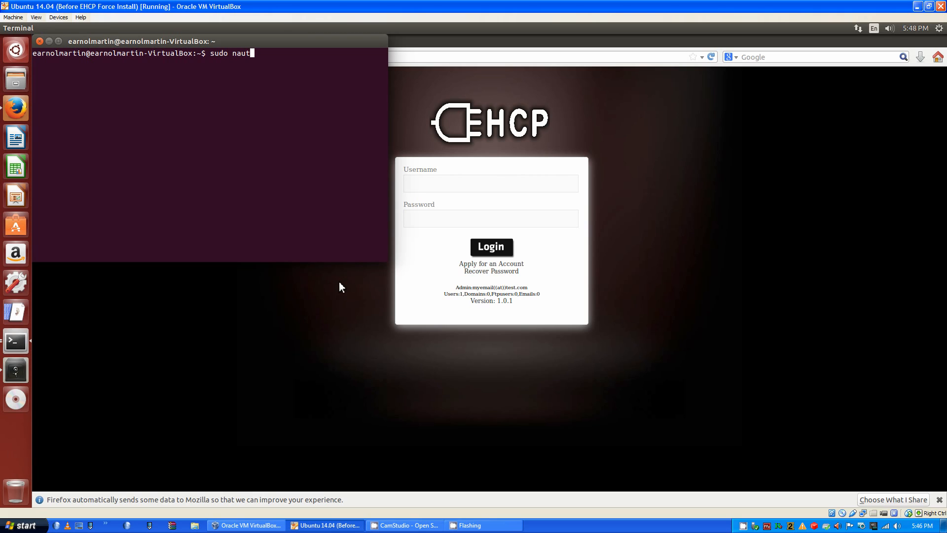
{"action": "key", "text": "Return"}
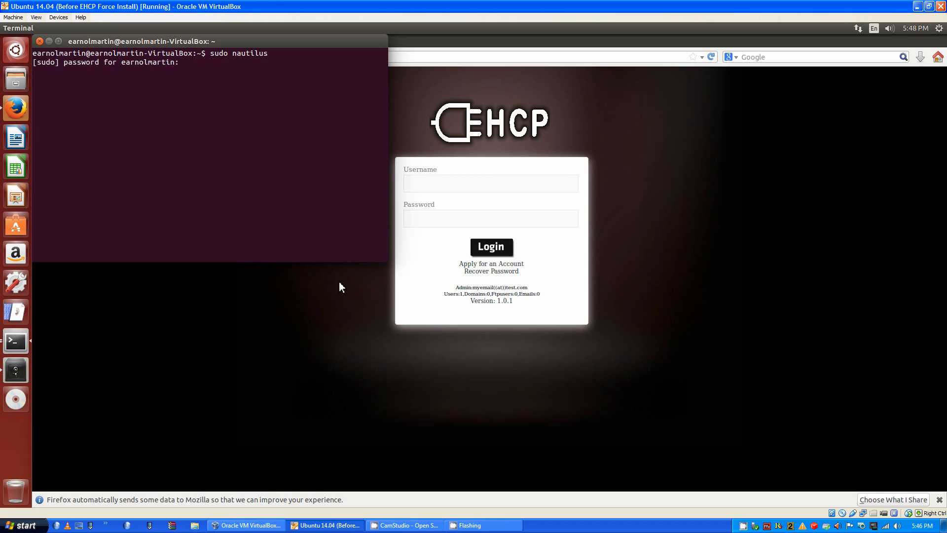
{"action": "key", "text": "Return"}
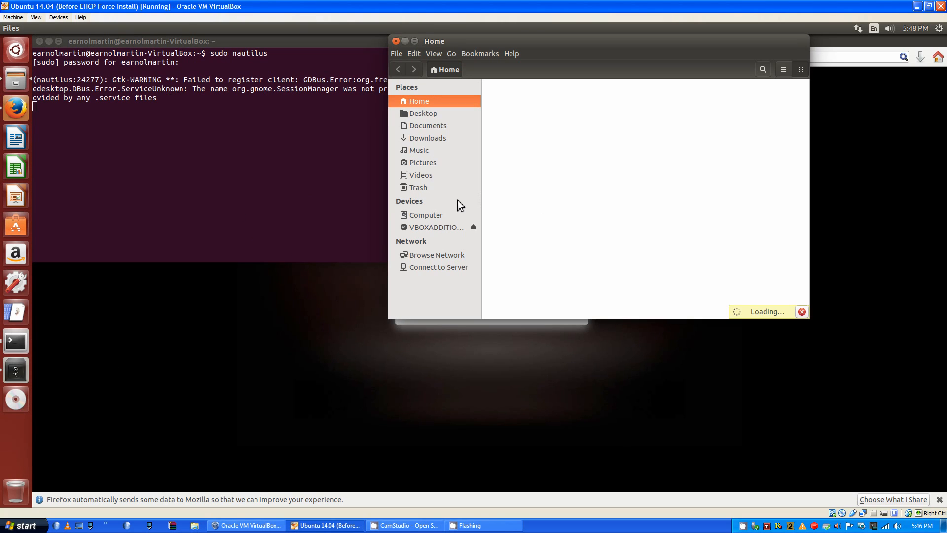
{"action": "left_click", "coordinate": [433, 214]}
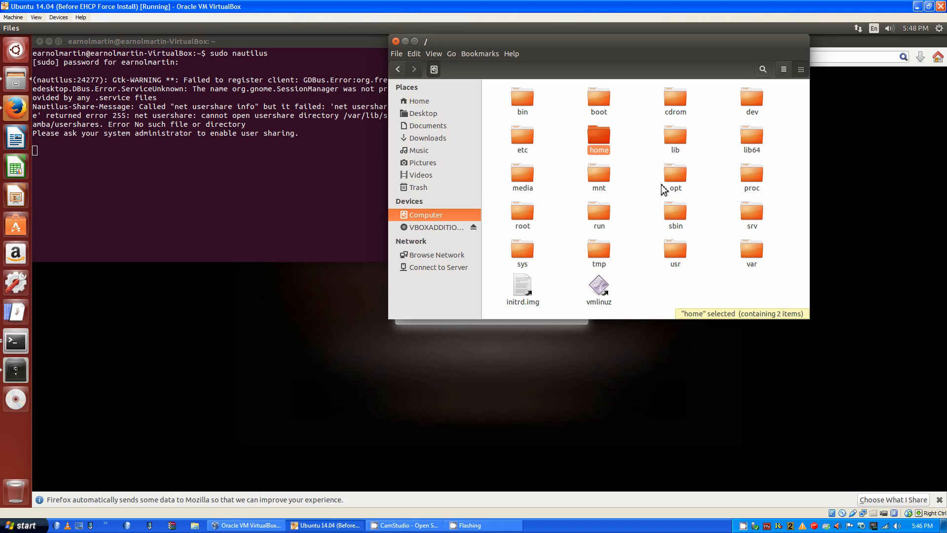
{"action": "double_click", "coordinate": [512, 218]}
{"action": "double_click", "coordinate": [598, 99]}
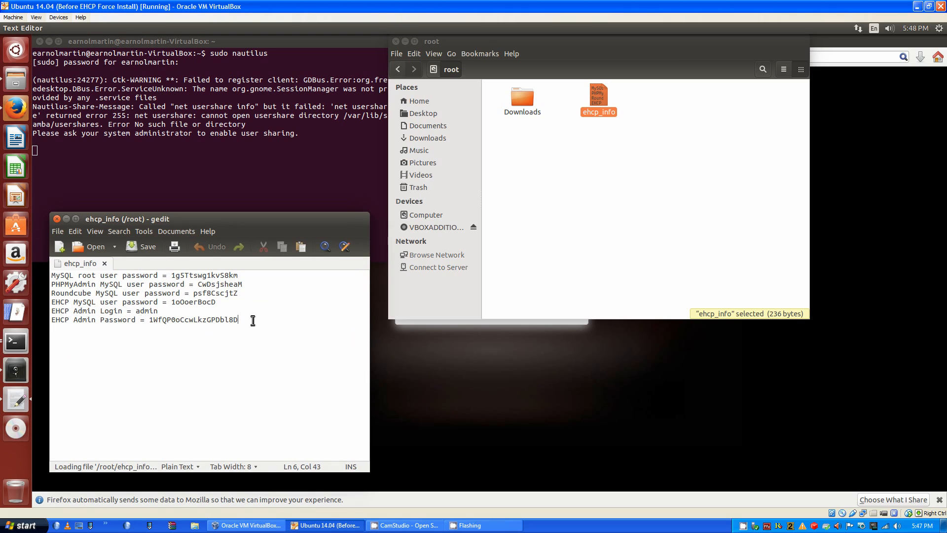
{"action": "left_click_drag", "start_coordinate": [239, 320], "coordinate": [149, 319]}
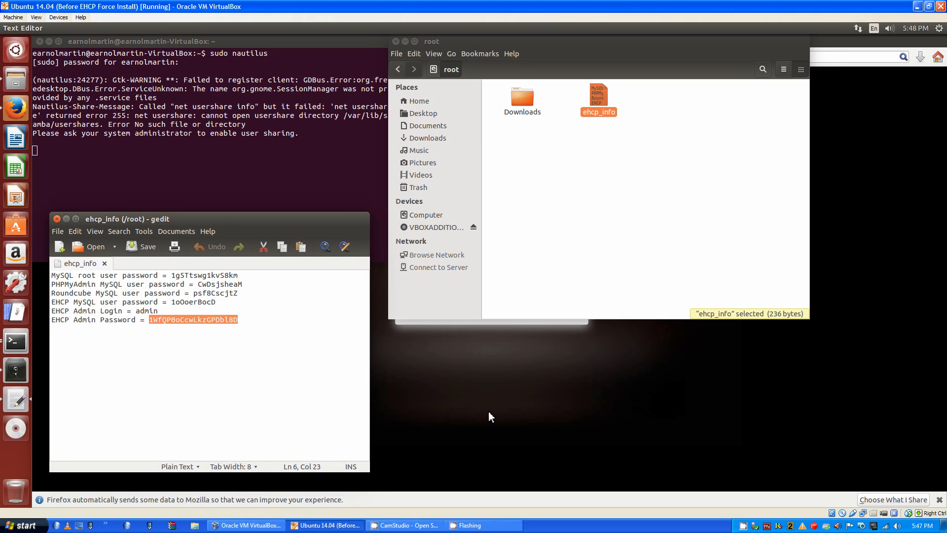
Enter admin as the username on the EHCP login page
{"action": "left_click", "coordinate": [488, 412]}
{"action": "left_click", "coordinate": [480, 184]}
{"action": "type", "text": "admin"}
{"action": "key", "text": "Tab"}
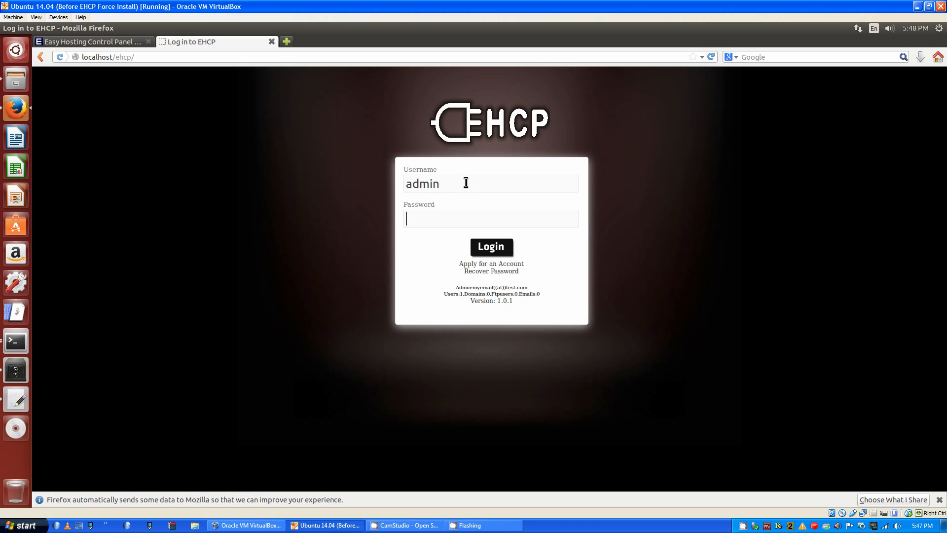
Paste the copied admin password and submit the EHCP login
{"action": "key", "text": "ctrl+v"}
{"action": "key", "text": "Return"}
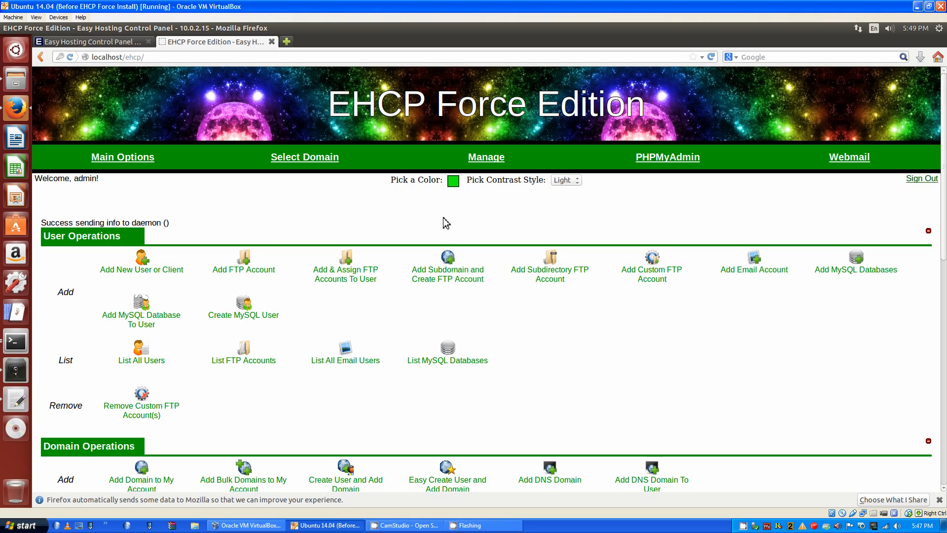
Pick a teal theme colour in the colour picker and set the contrast style to Dark
{"action": "left_click", "coordinate": [454, 181]}
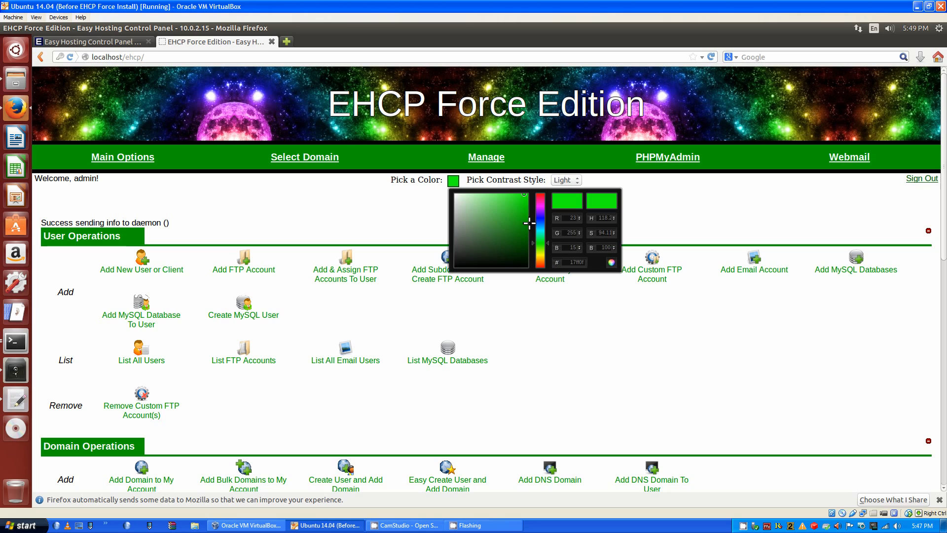
{"action": "left_click", "coordinate": [541, 232]}
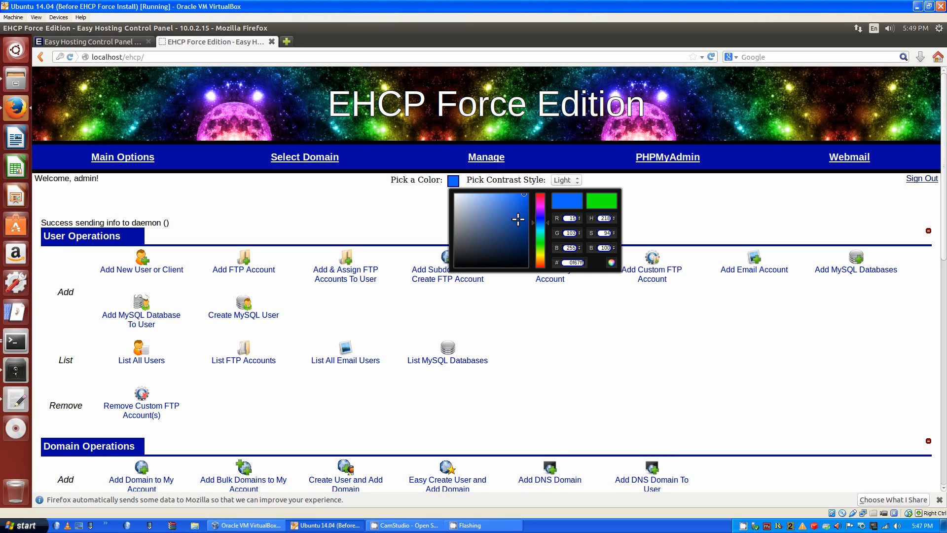
{"action": "left_click_drag", "start_coordinate": [522, 213], "coordinate": [502, 208]}
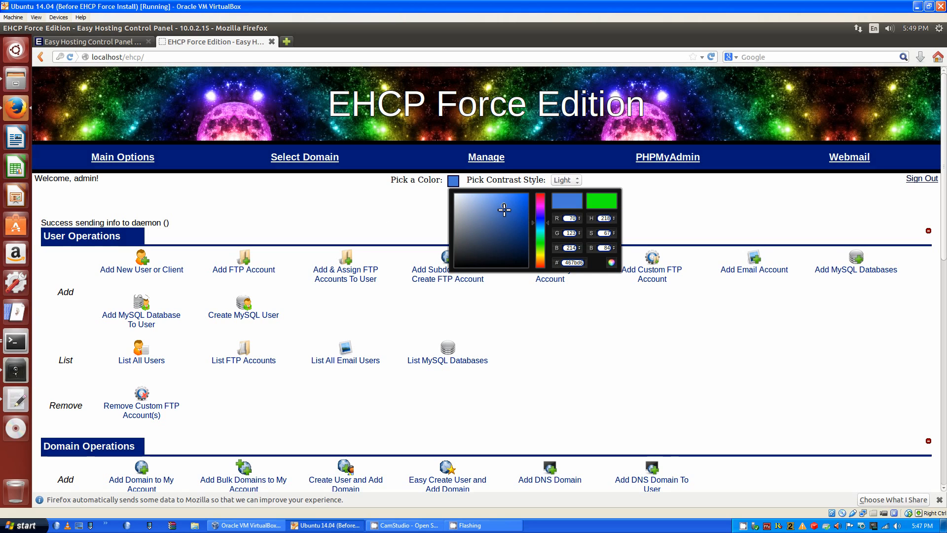
{"action": "left_click", "coordinate": [543, 230]}
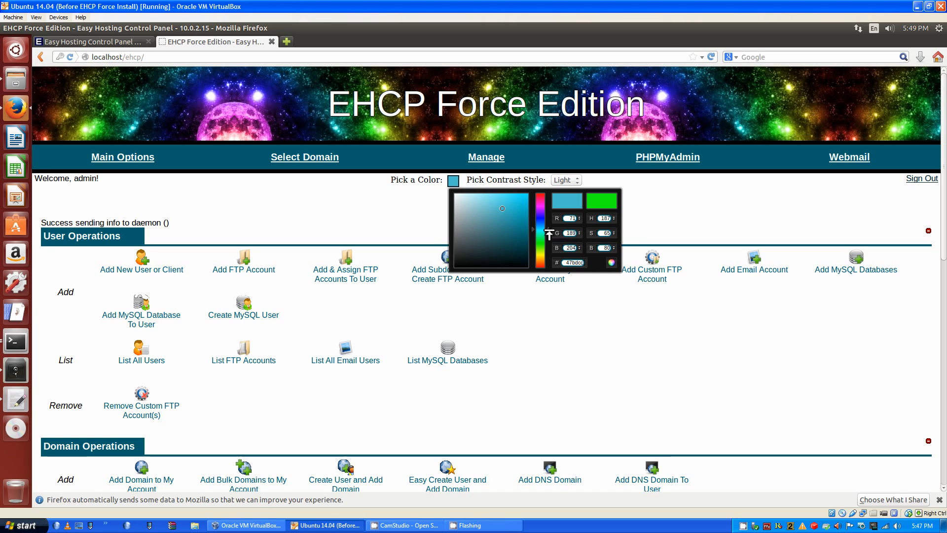
{"action": "left_click", "coordinate": [693, 234]}
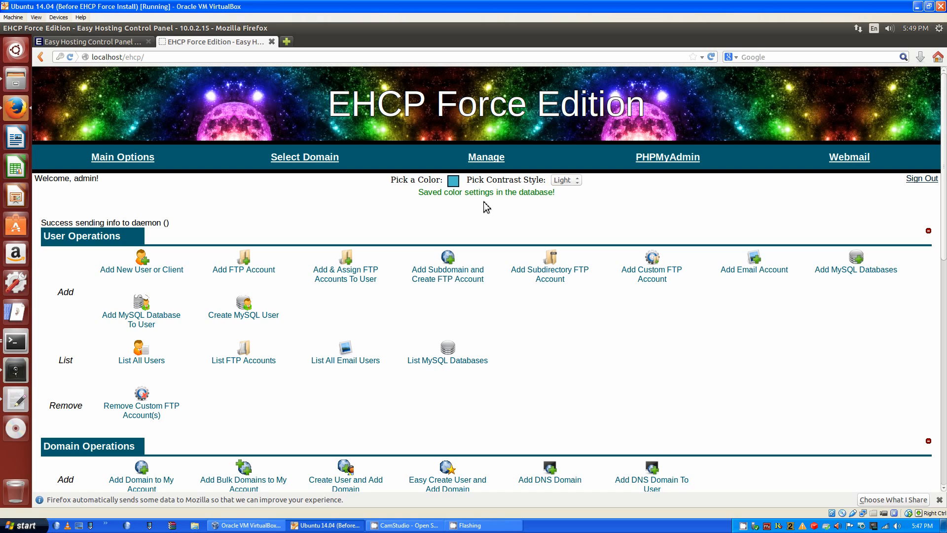
{"action": "left_click", "coordinate": [578, 180]}
{"action": "left_click", "coordinate": [561, 199]}
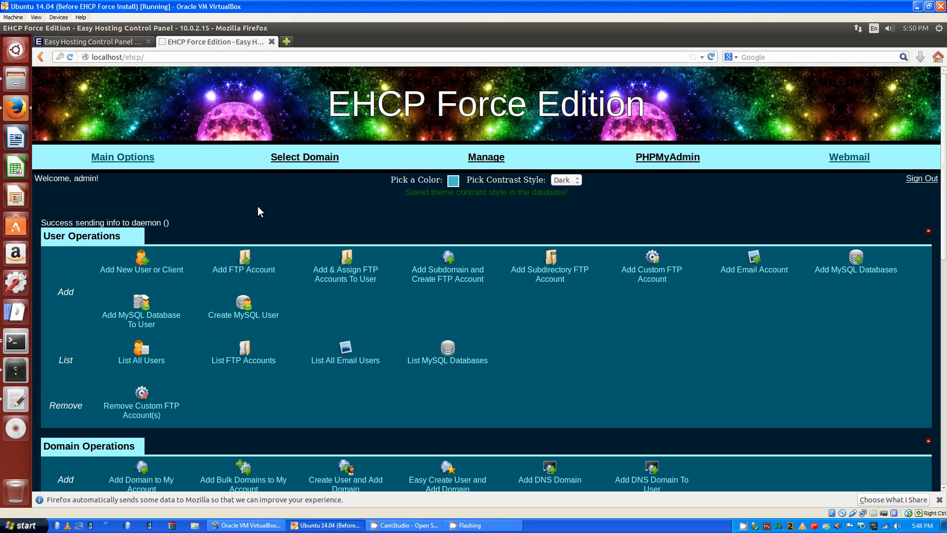
{"action": "scroll", "coordinate": [333, 354], "scroll_direction": "down", "scroll_amount": 5}
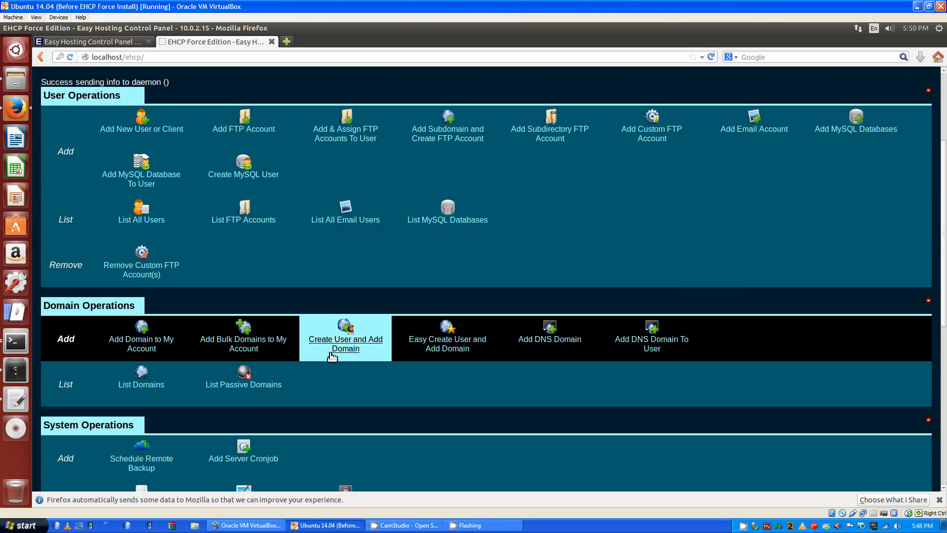
{"action": "scroll", "coordinate": [309, 351], "scroll_direction": "down", "scroll_amount": 1}
{"action": "scroll", "coordinate": [304, 355], "scroll_direction": "down", "scroll_amount": 4}
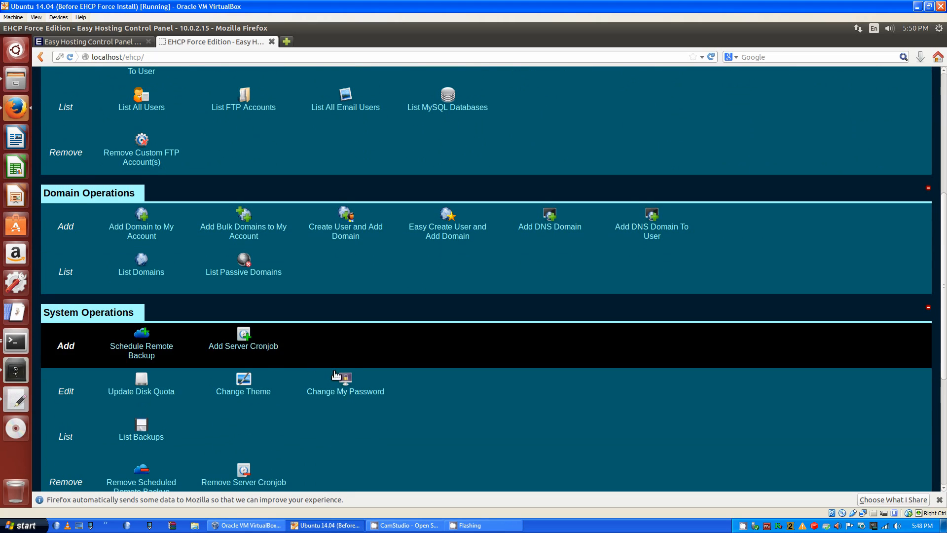
{"action": "scroll", "coordinate": [296, 424], "scroll_direction": "down", "scroll_amount": 1}
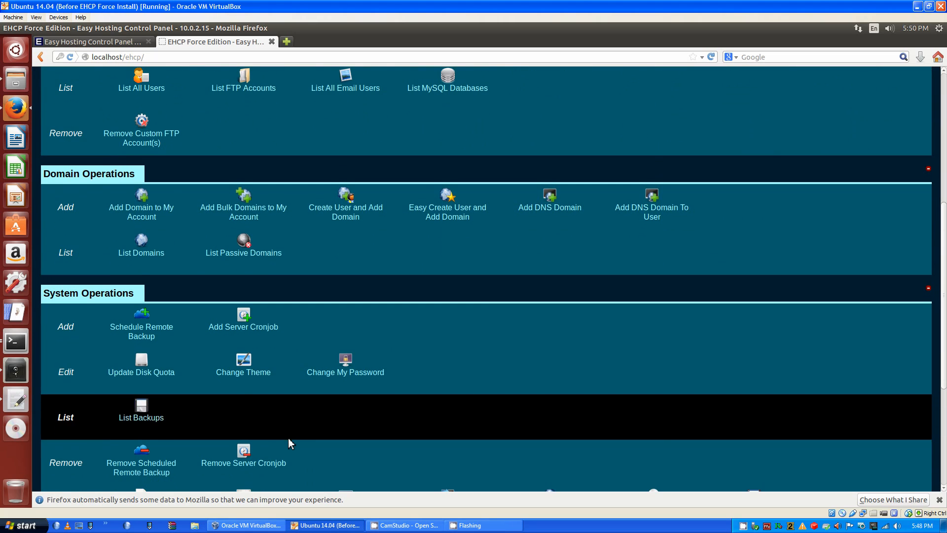
{"action": "scroll", "coordinate": [288, 426], "scroll_direction": "down", "scroll_amount": 2}
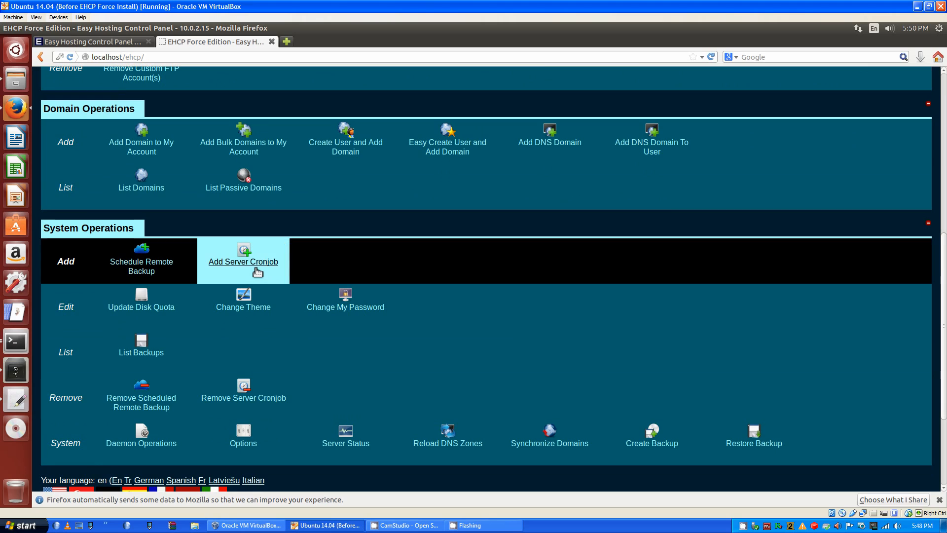
{"action": "left_click", "coordinate": [158, 270]}
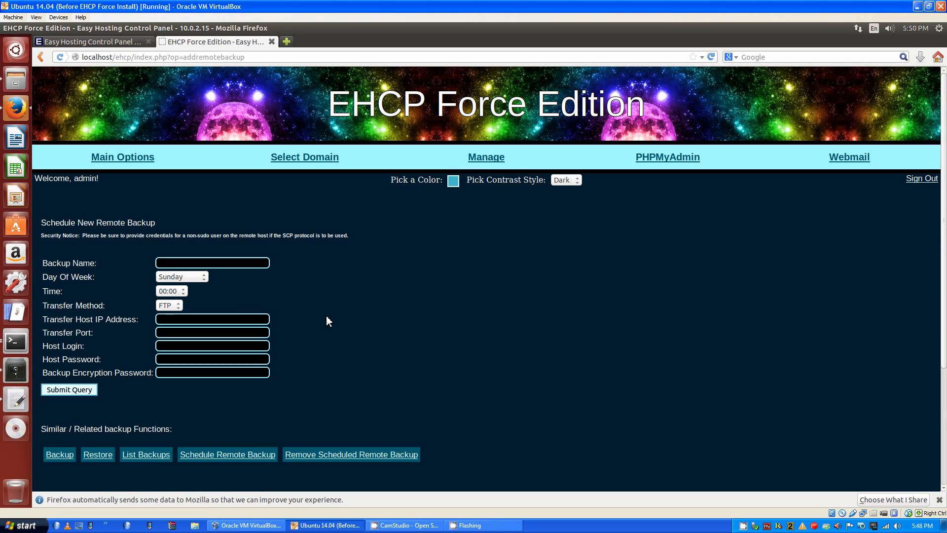
{"action": "left_click", "coordinate": [176, 292]}
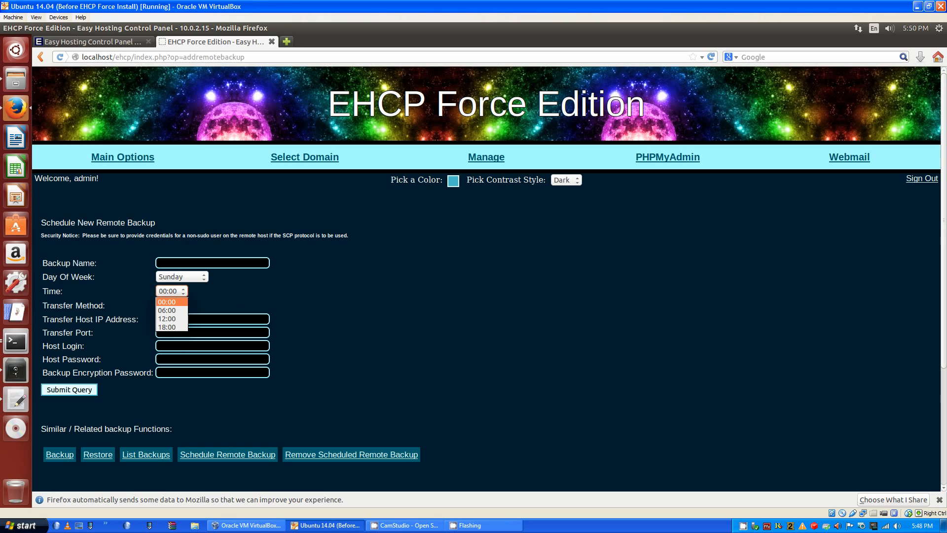
{"action": "left_click", "coordinate": [215, 280]}
{"action": "left_click", "coordinate": [201, 278]}
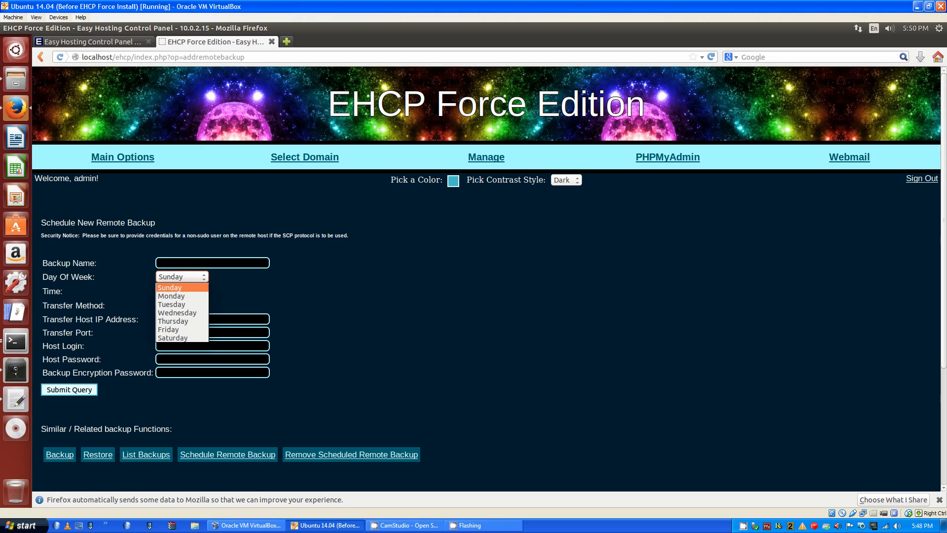
{"action": "left_click", "coordinate": [214, 280]}
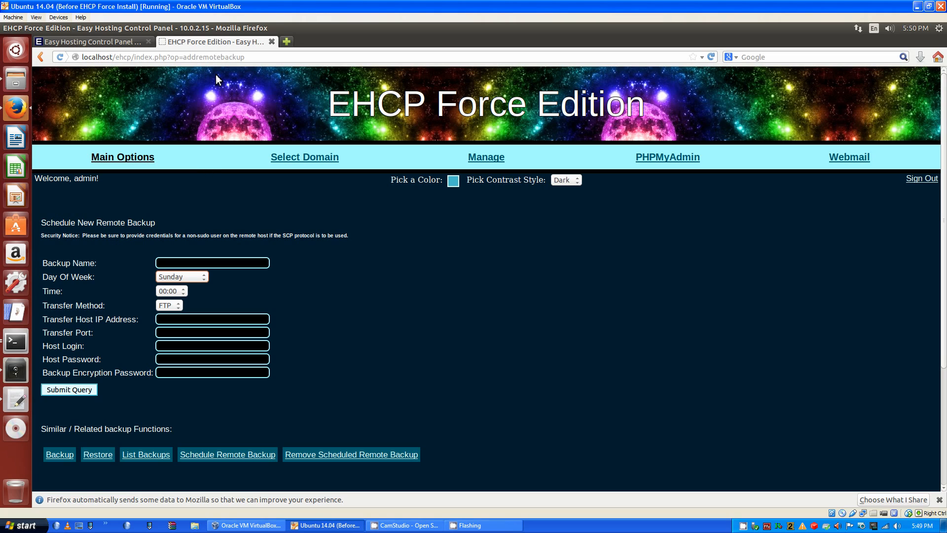
{"action": "left_click", "coordinate": [136, 166]}
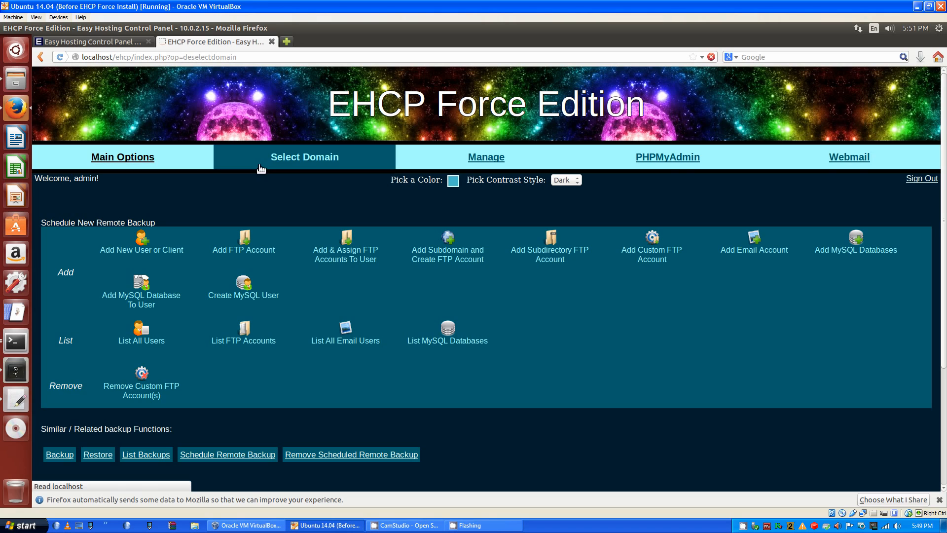
{"action": "scroll", "coordinate": [162, 345], "scroll_direction": "down", "scroll_amount": 1}
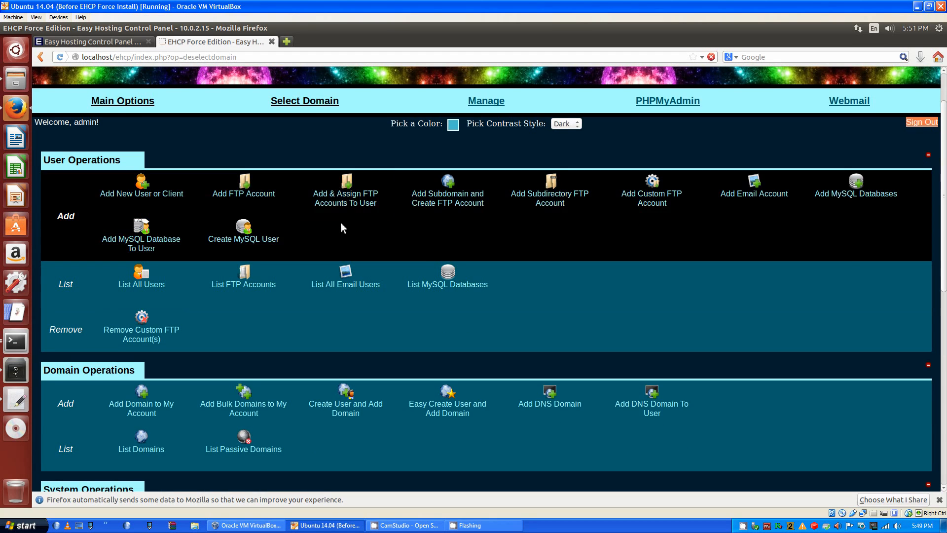
Under Add Domain to My Account, create the default FTP account with username test and a password
{"action": "left_click", "coordinate": [153, 408]}
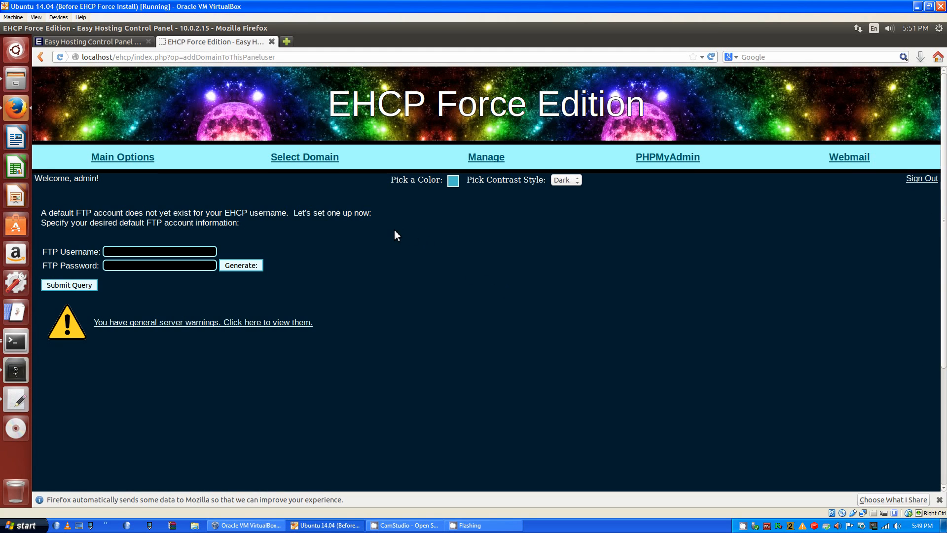
{"action": "left_click", "coordinate": [186, 254]}
{"action": "type", "text": "test"}
{"action": "key", "text": "Tab"}
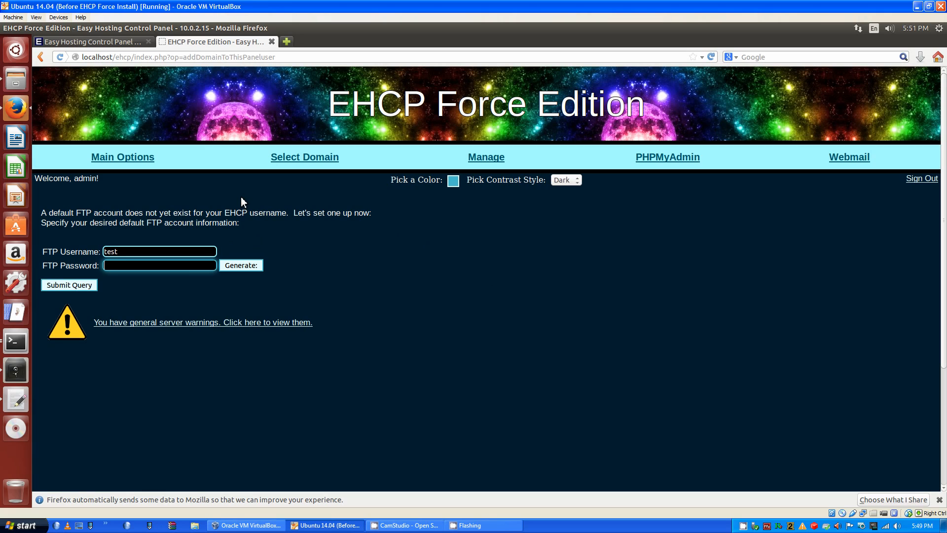
{"action": "type", "text": "test"}
{"action": "left_click", "coordinate": [69, 285]}
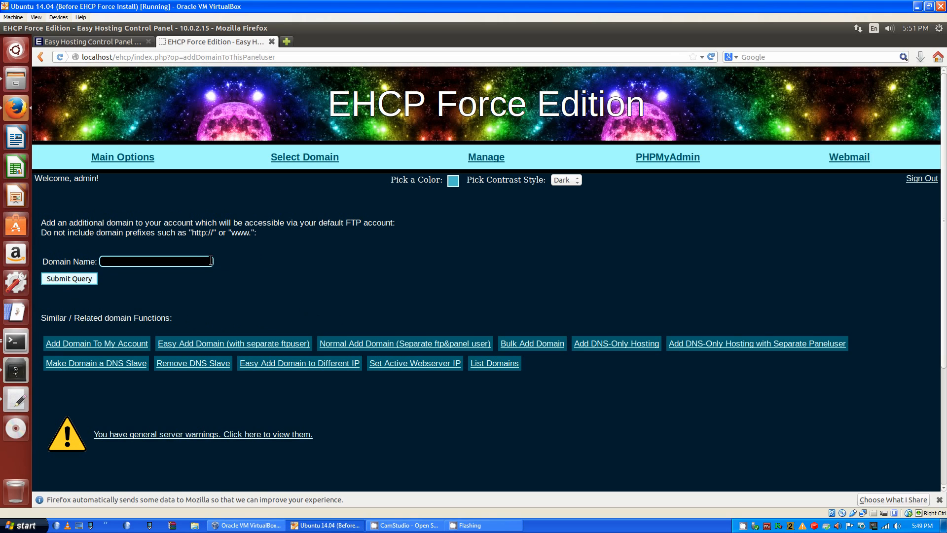
Add the domain test.com, then return to the Main Options page
{"action": "left_click", "coordinate": [192, 262]}
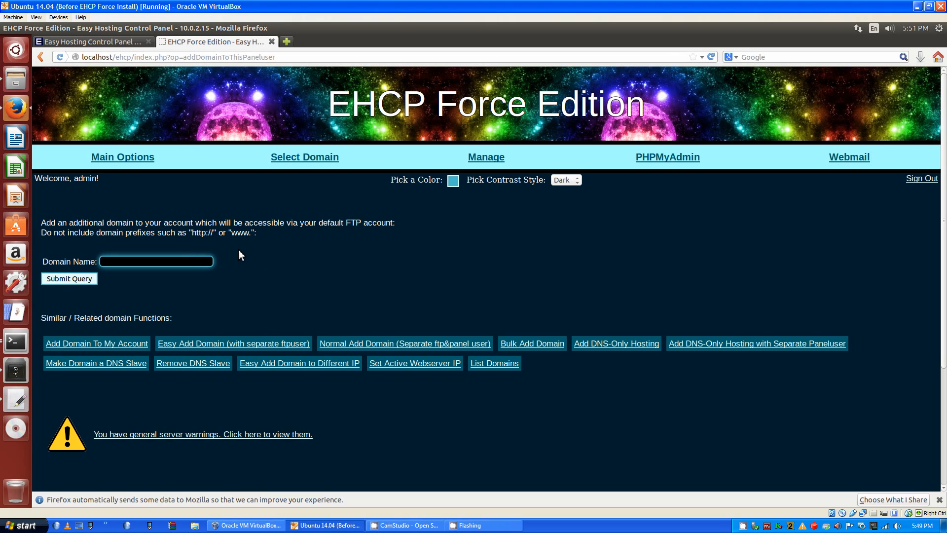
{"action": "type", "text": "test.com"}
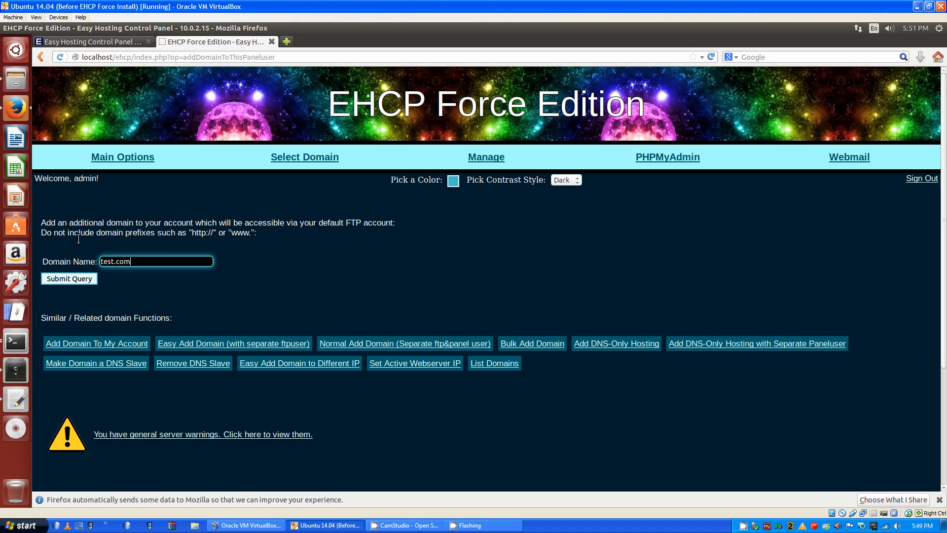
{"action": "left_click", "coordinate": [54, 279]}
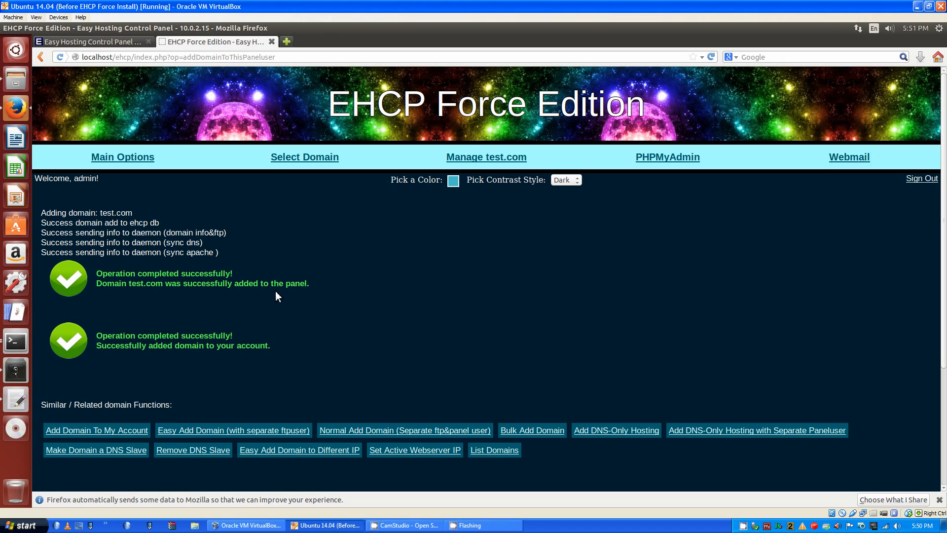
{"action": "left_click", "coordinate": [142, 159]}
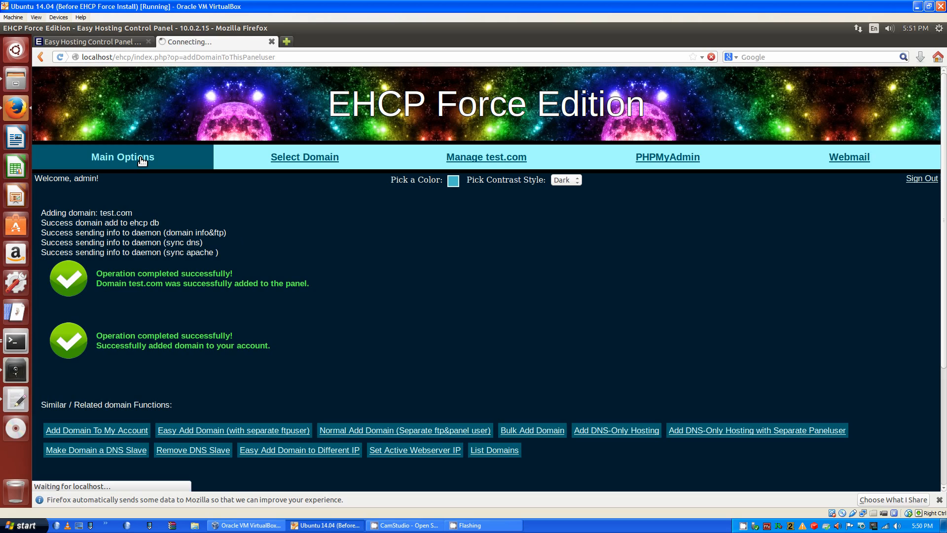
Choose test.com from the Select Domain list
{"action": "left_click", "coordinate": [311, 160]}
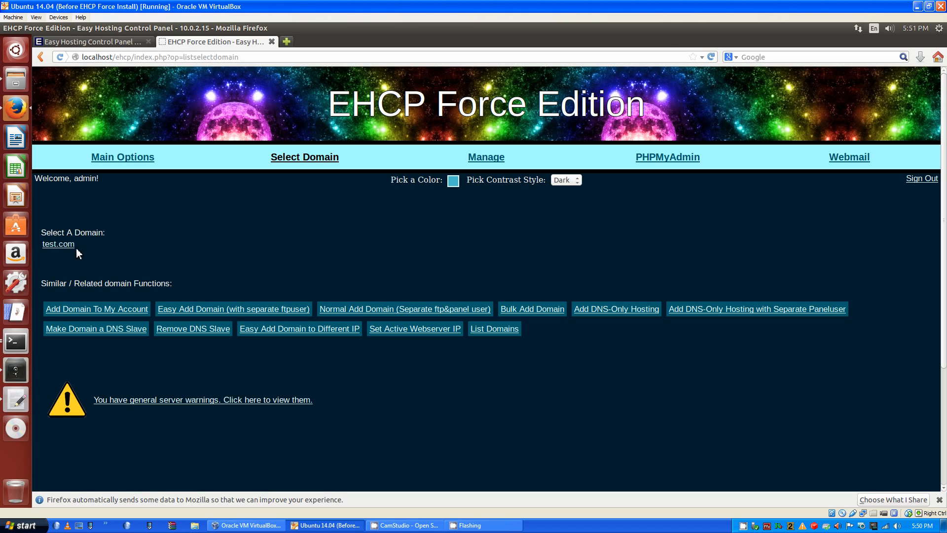
{"action": "left_click", "coordinate": [75, 247]}
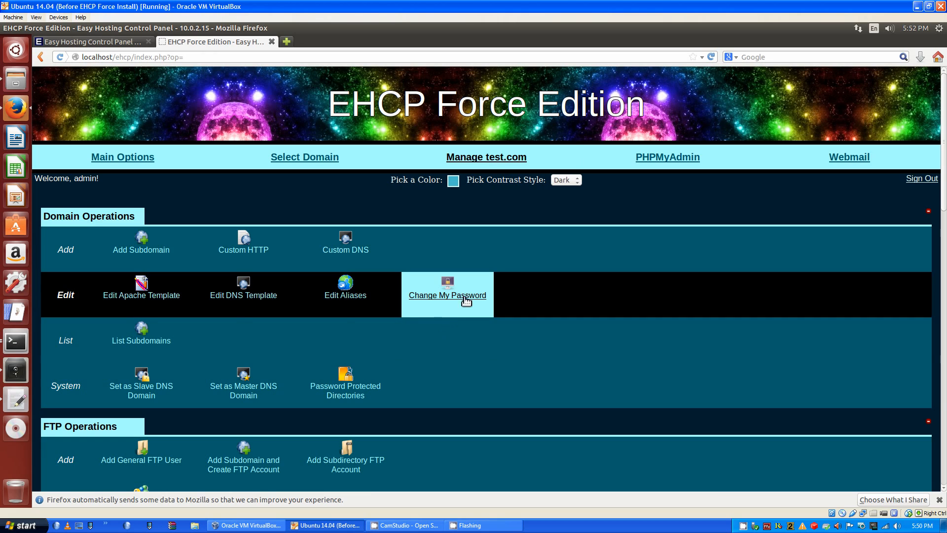
{"action": "left_click", "coordinate": [499, 164]}
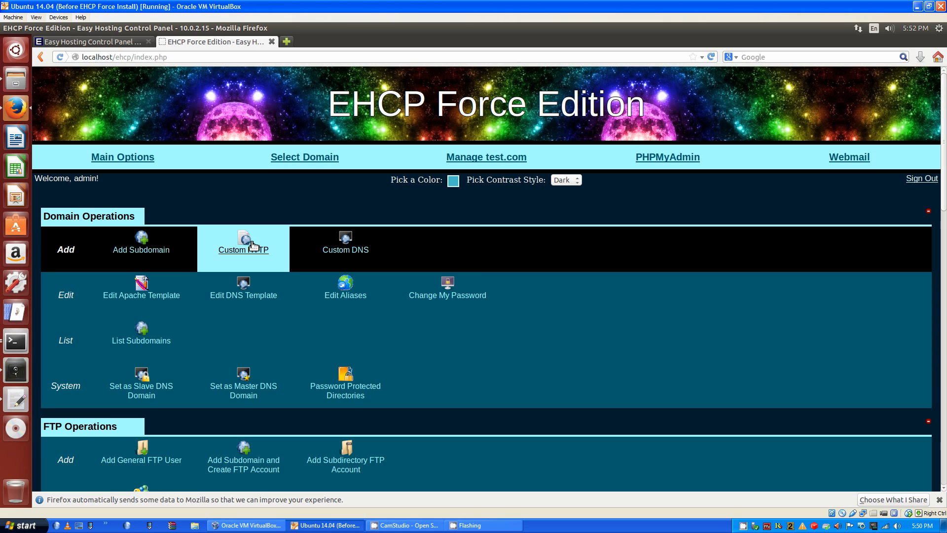
{"action": "scroll", "coordinate": [268, 351], "scroll_direction": "down", "scroll_amount": 2}
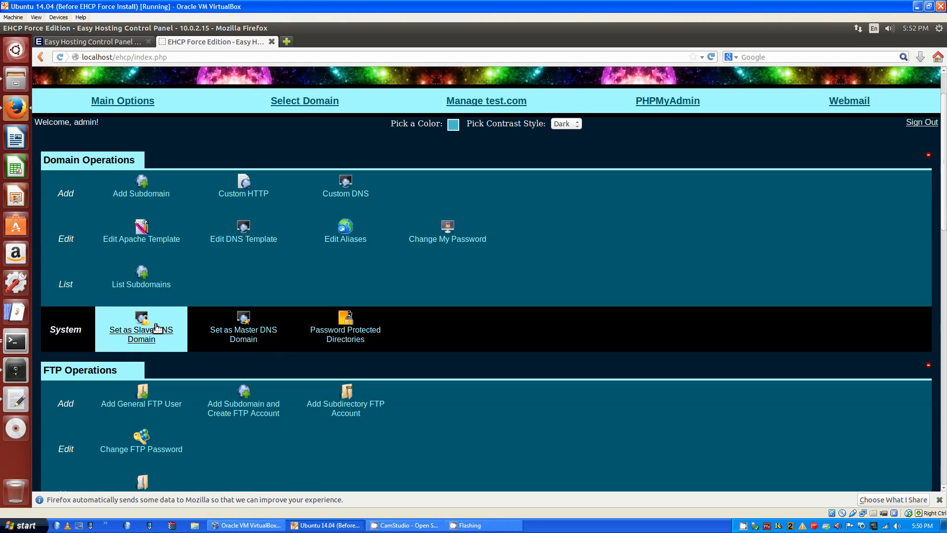
{"action": "scroll", "coordinate": [250, 369], "scroll_direction": "down", "scroll_amount": 3}
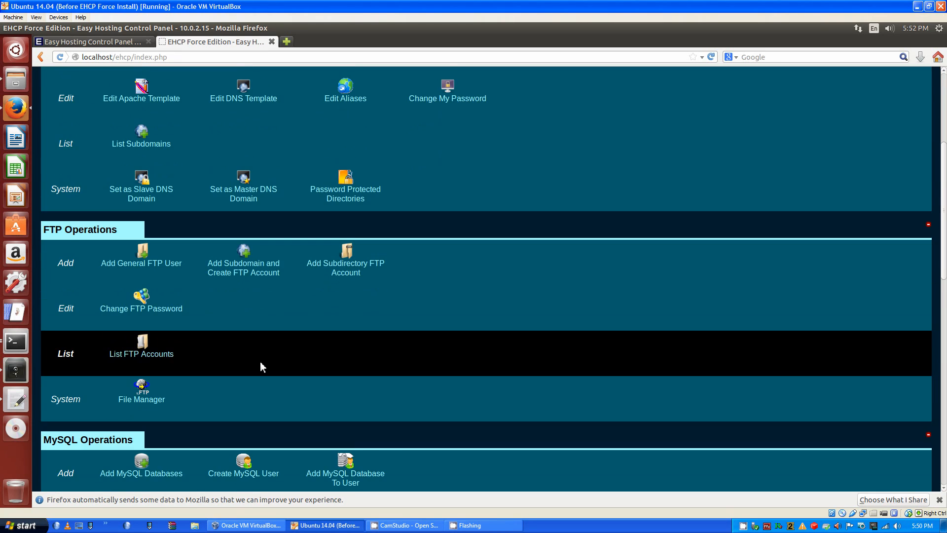
{"action": "scroll", "coordinate": [260, 363], "scroll_direction": "down", "scroll_amount": 4}
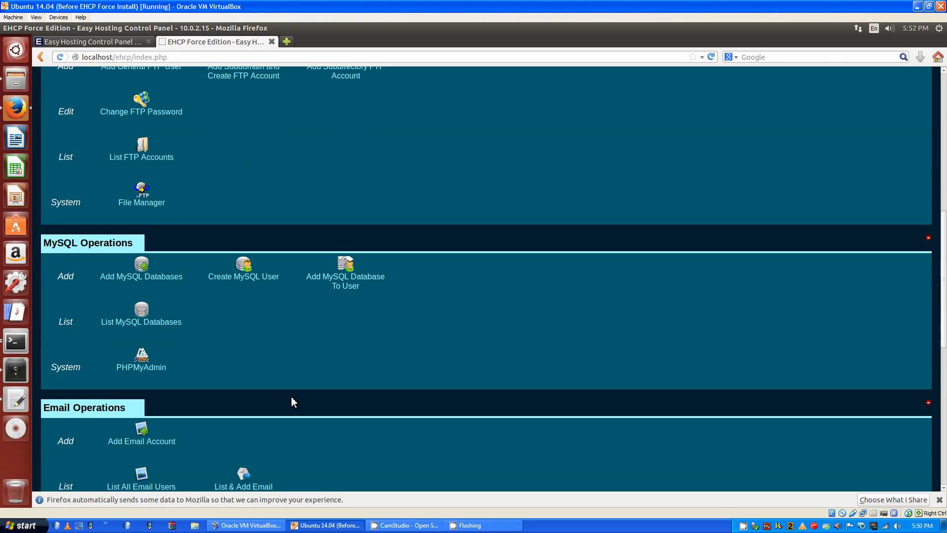
{"action": "scroll", "coordinate": [291, 396], "scroll_direction": "down", "scroll_amount": 1}
{"action": "scroll", "coordinate": [214, 392], "scroll_direction": "down", "scroll_amount": 1}
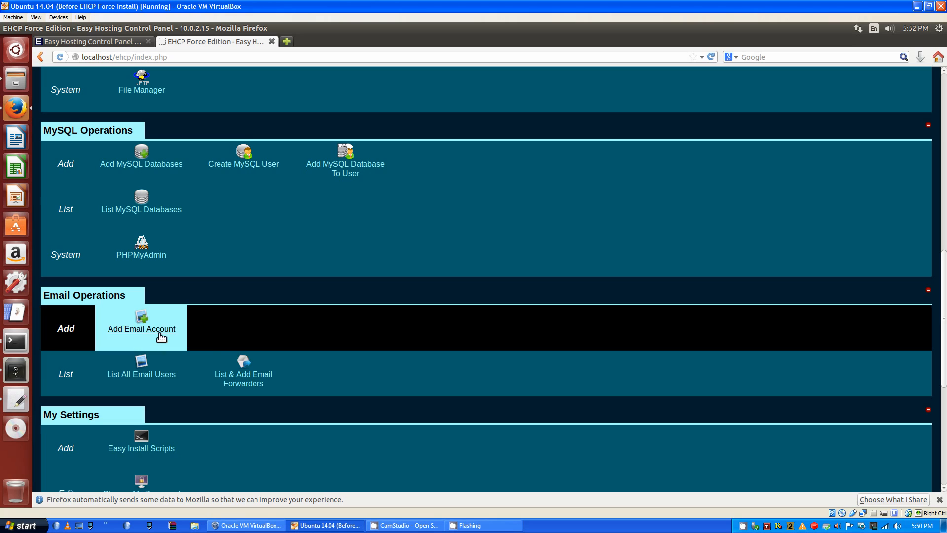
{"action": "scroll", "coordinate": [283, 342], "scroll_direction": "down", "scroll_amount": 3}
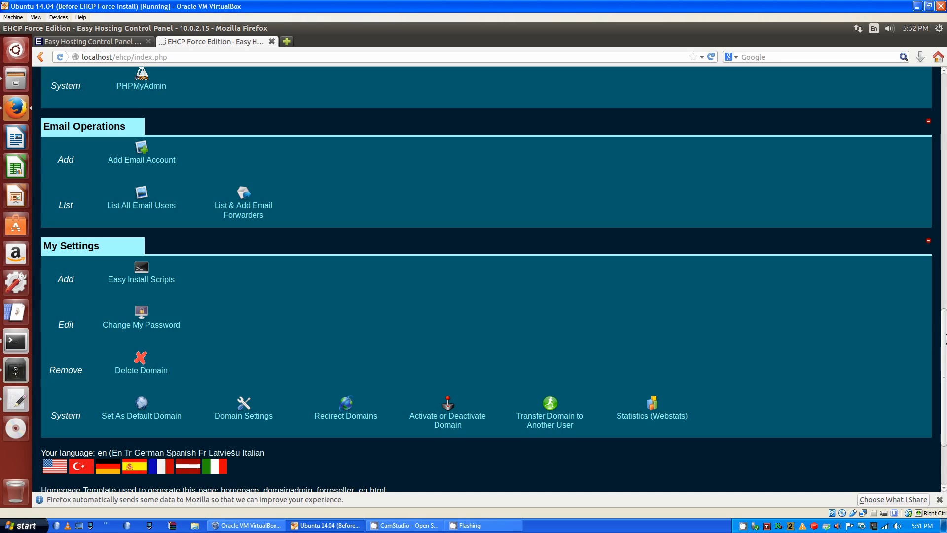
{"action": "left_click_drag", "start_coordinate": [945, 339], "coordinate": [945, 336]}
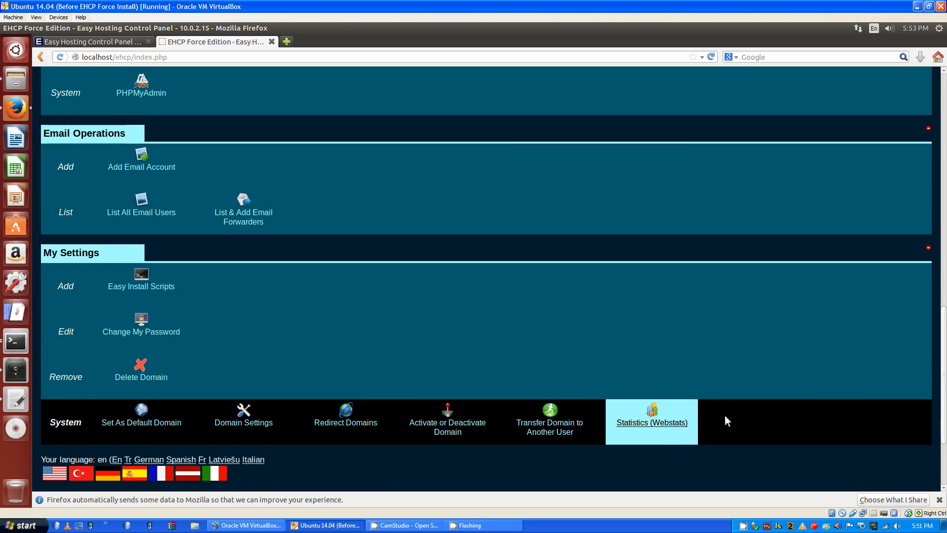
{"action": "scroll", "coordinate": [725, 419], "scroll_direction": "up", "scroll_amount": 2}
{"action": "scroll", "coordinate": [486, 279], "scroll_direction": "up", "scroll_amount": 8}
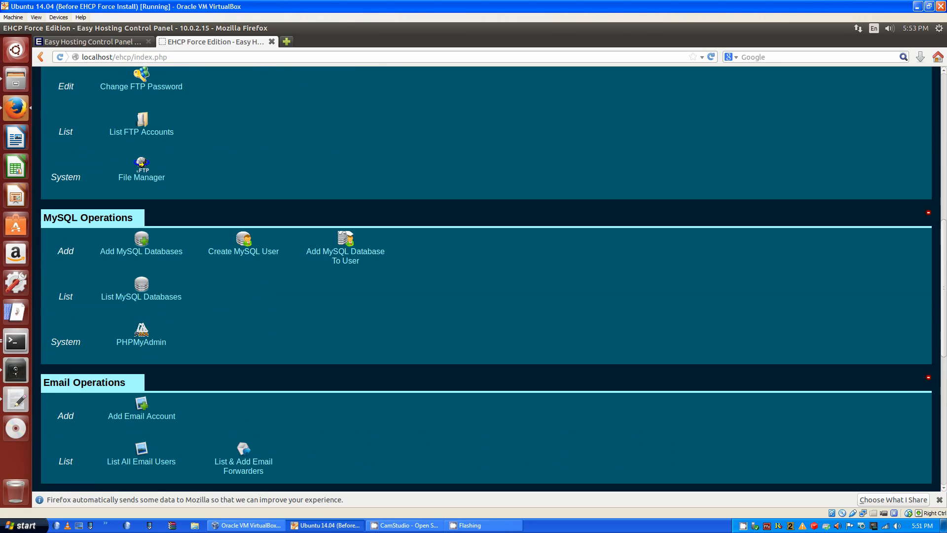
{"action": "scroll", "coordinate": [913, 216], "scroll_direction": "up", "scroll_amount": 5}
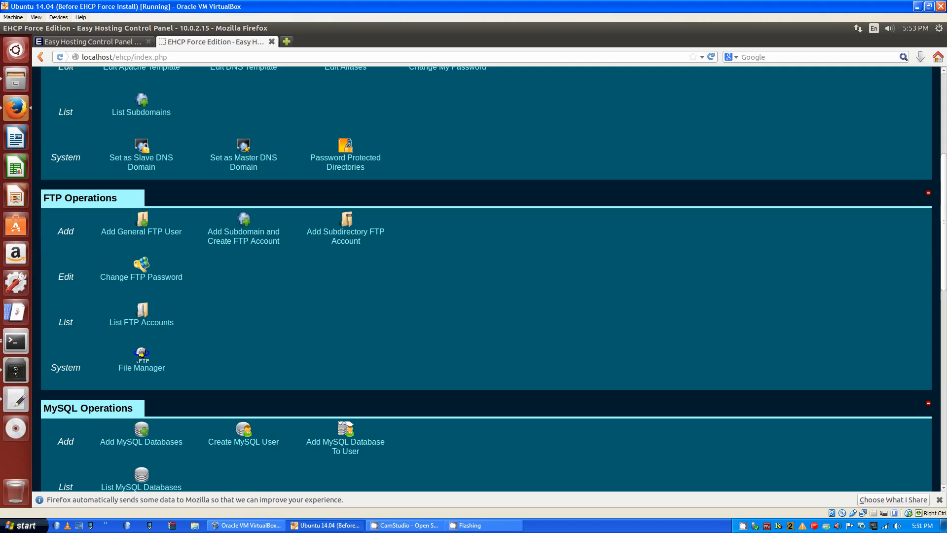
{"action": "scroll", "coordinate": [944, 207], "scroll_direction": "up", "scroll_amount": 8}
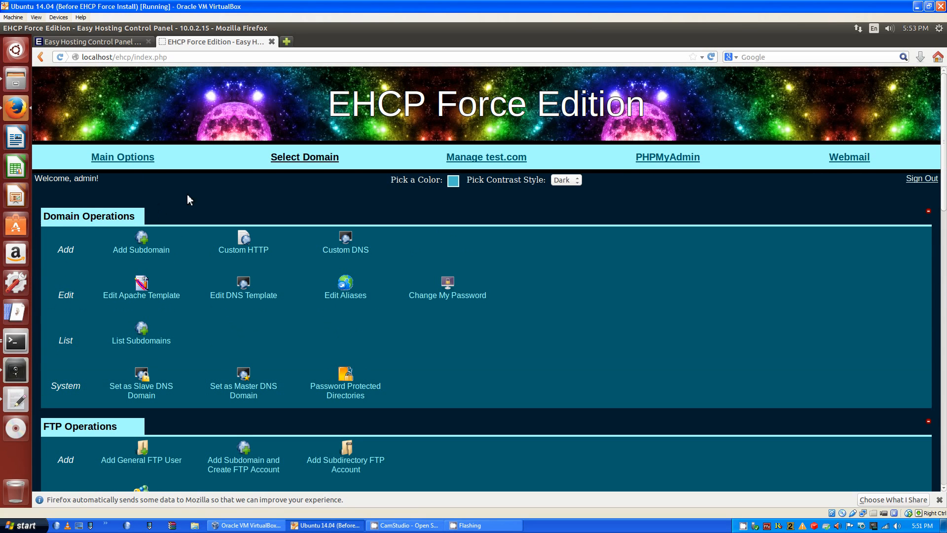
Return to Main Options, view the Add New User or Client form, then go back to Main Options
{"action": "left_click", "coordinate": [152, 156]}
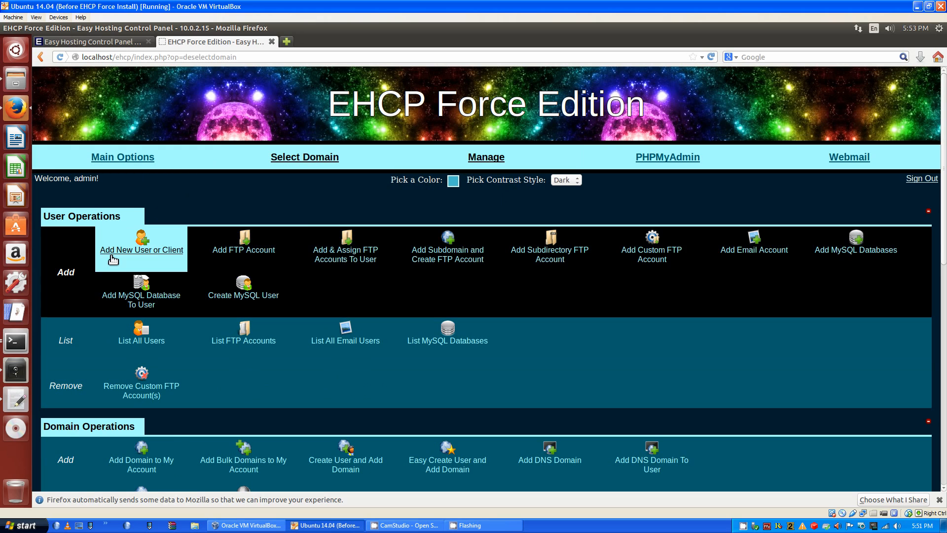
{"action": "left_click", "coordinate": [156, 252]}
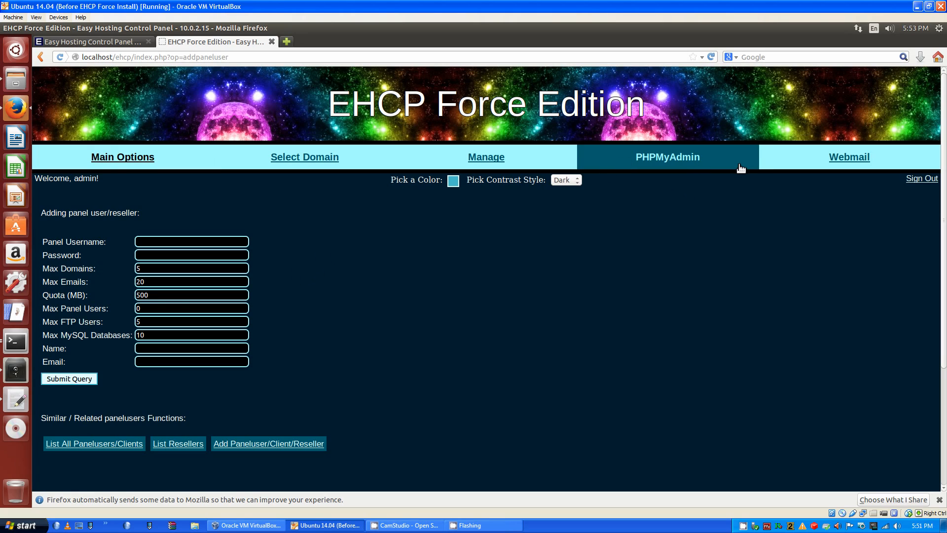
{"action": "left_click", "coordinate": [134, 156]}
{"action": "scroll", "coordinate": [445, 329], "scroll_direction": "down", "scroll_amount": 1}
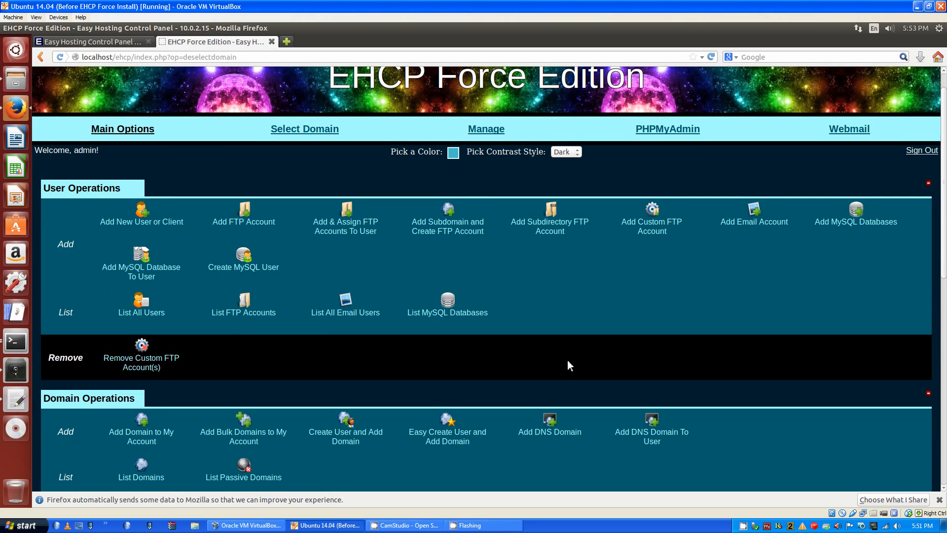
Change Pick Contrast Style from Dark to Light and look over the main options page
{"action": "left_click", "coordinate": [565, 152]}
{"action": "left_click", "coordinate": [561, 163]}
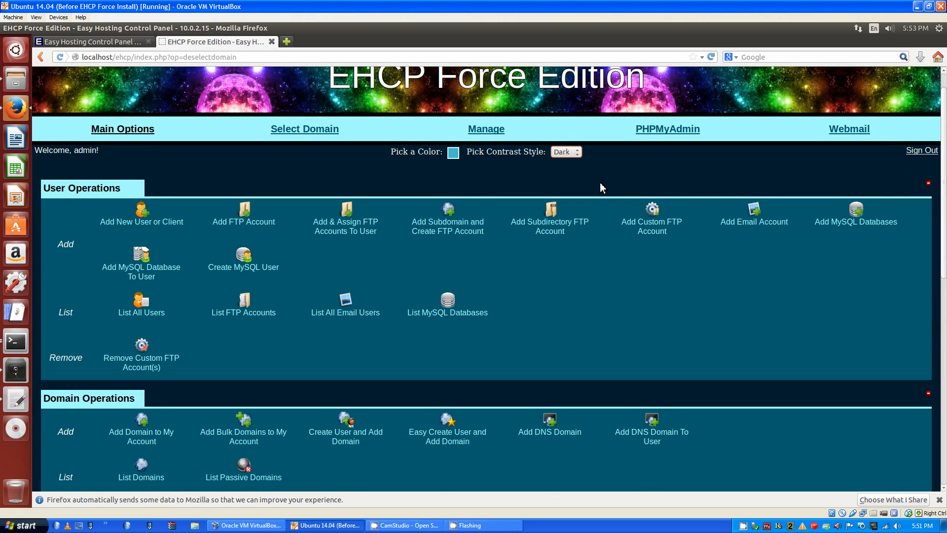
{"action": "scroll", "coordinate": [323, 370], "scroll_direction": "down", "scroll_amount": 3}
{"action": "scroll", "coordinate": [312, 387], "scroll_direction": "down", "scroll_amount": 10}
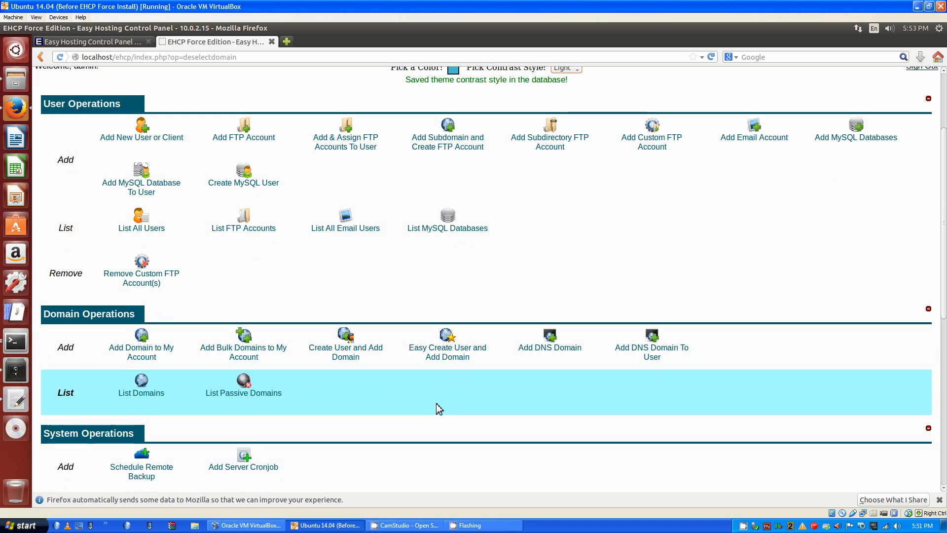
{"action": "scroll", "coordinate": [489, 415], "scroll_direction": "down", "scroll_amount": 2}
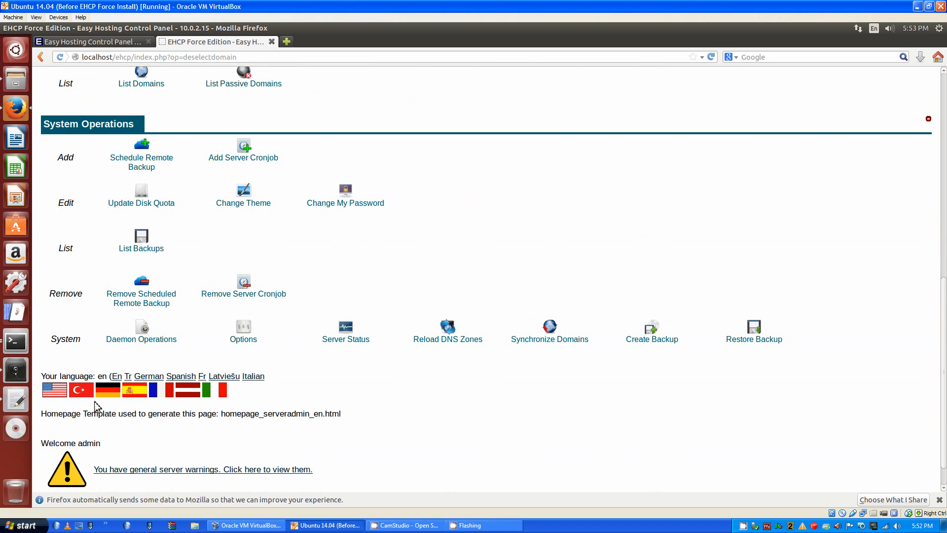
{"action": "scroll", "coordinate": [525, 405], "scroll_direction": "up", "scroll_amount": 5}
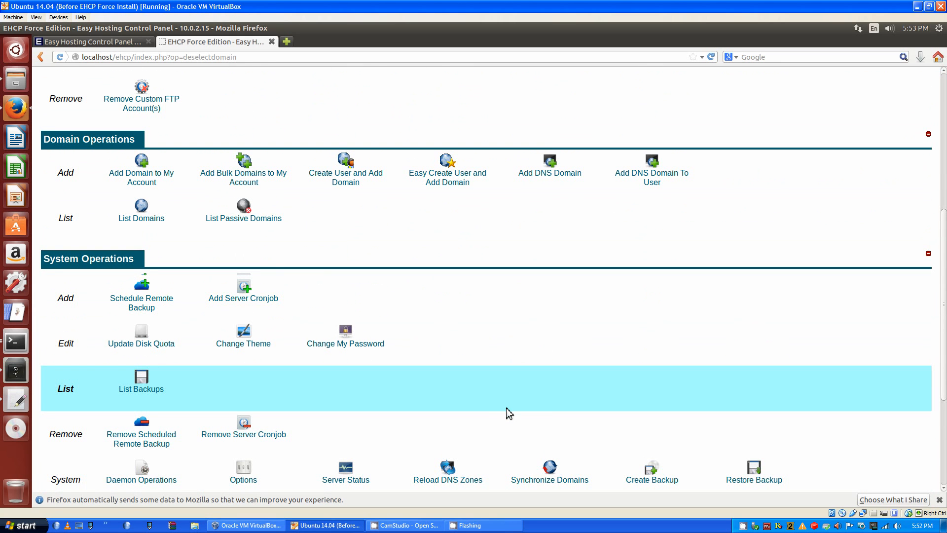
{"action": "scroll", "coordinate": [506, 407], "scroll_direction": "up", "scroll_amount": 4}
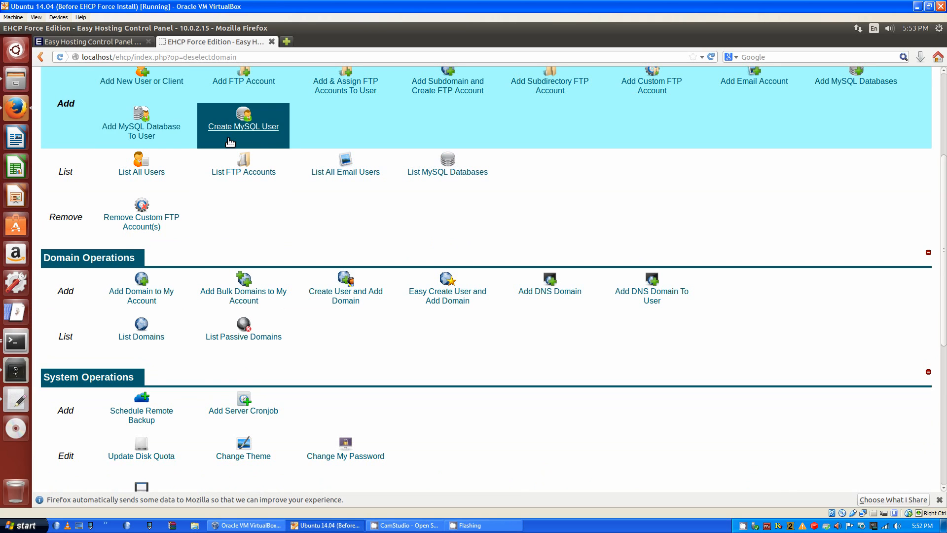
{"action": "scroll", "coordinate": [229, 142], "scroll_direction": "up", "scroll_amount": 2}
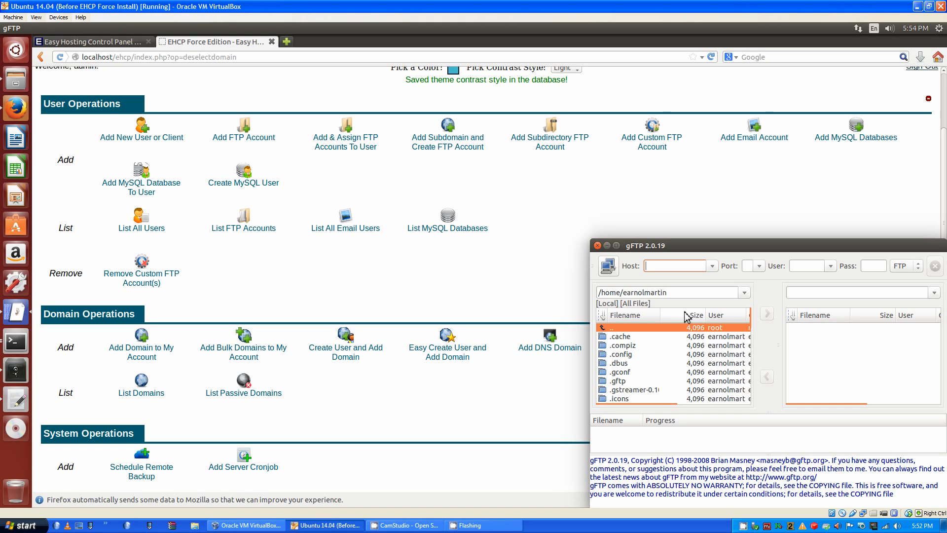
Connect gFTP to localhost on port 21 as user test with the account password
{"action": "type", "text": "localhost"}
{"action": "key", "text": "Tab"}
{"action": "type", "text": "21"}
{"action": "key", "text": "Tab"}
{"action": "type", "text": "test"}
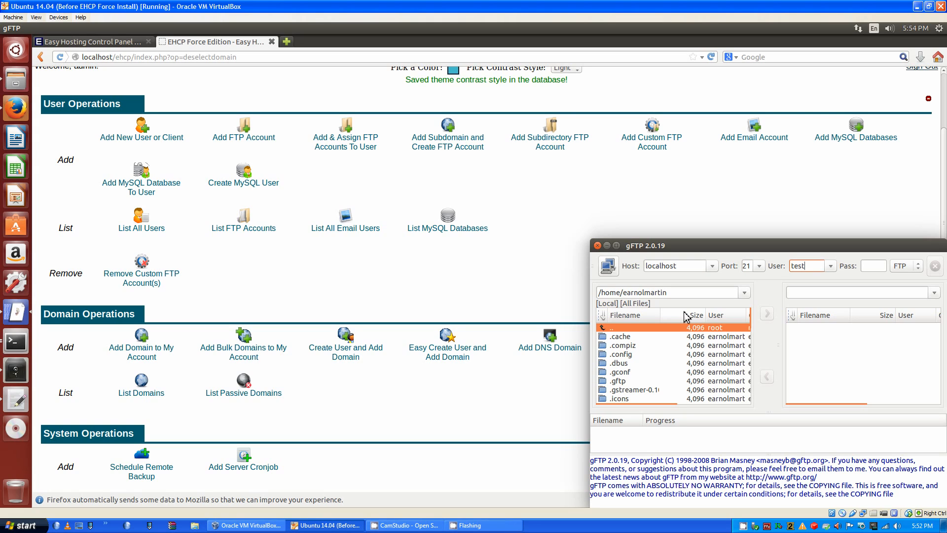
{"action": "key", "text": "Tab"}
{"action": "type", "text": "test"}
{"action": "key", "text": "Return"}
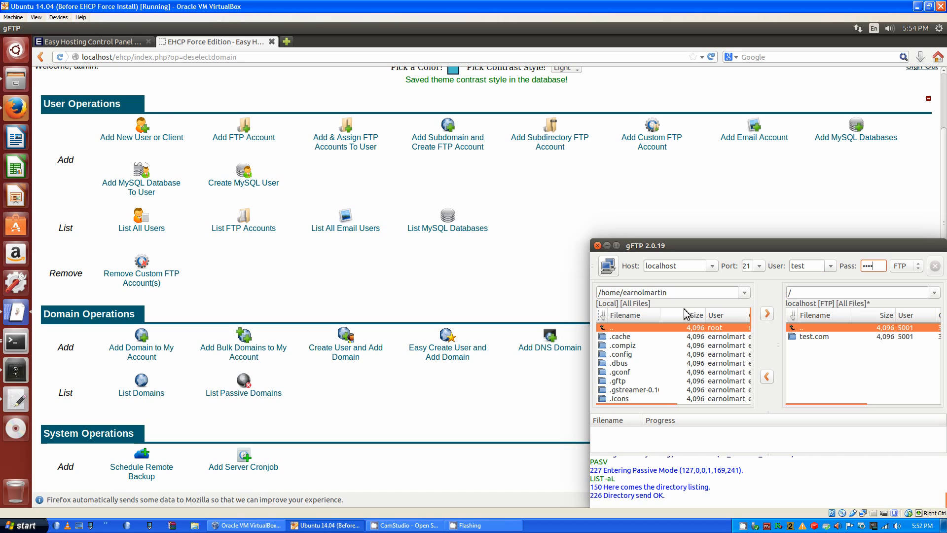
Maximize gFTP, browse into /test.com/httpdocs, then return to the EHCP panel in Firefox
{"action": "double_click", "coordinate": [693, 246]}
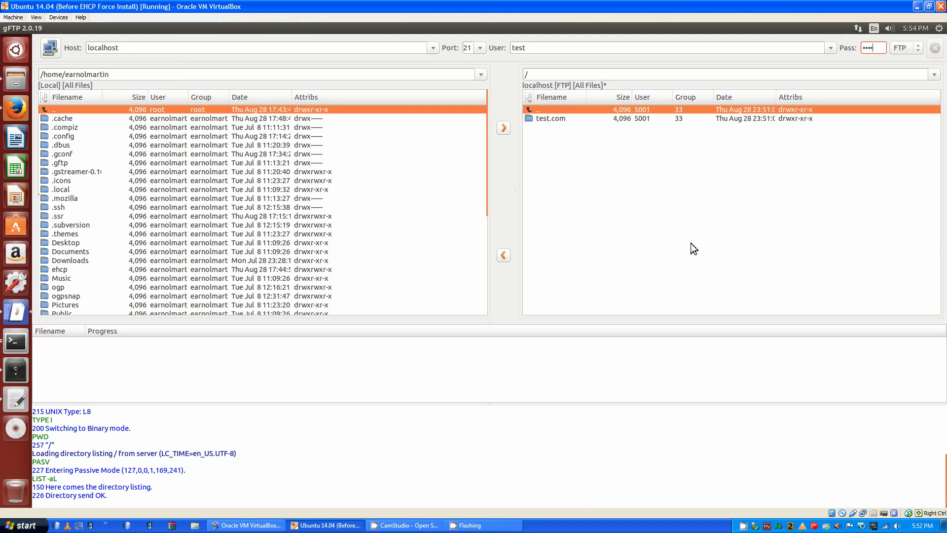
{"action": "double_click", "coordinate": [567, 119]}
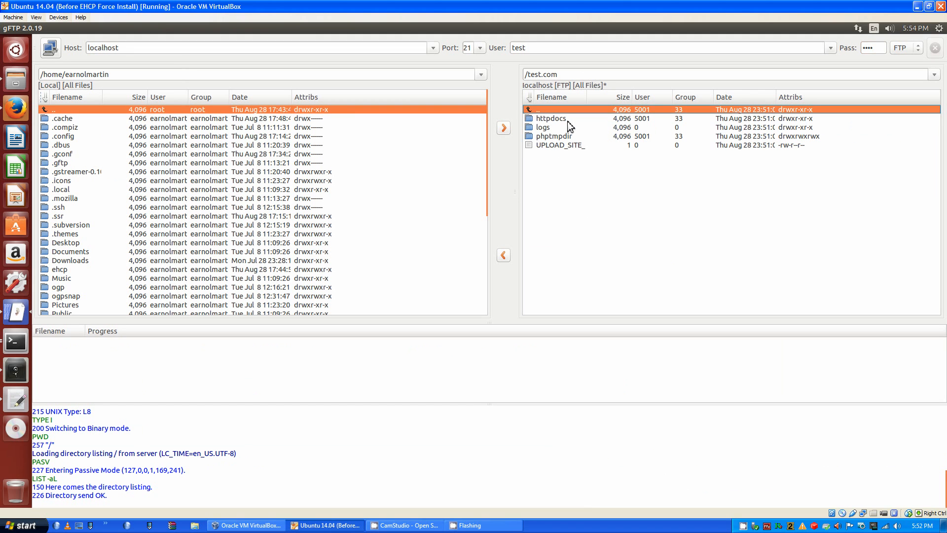
{"action": "double_click", "coordinate": [570, 119]}
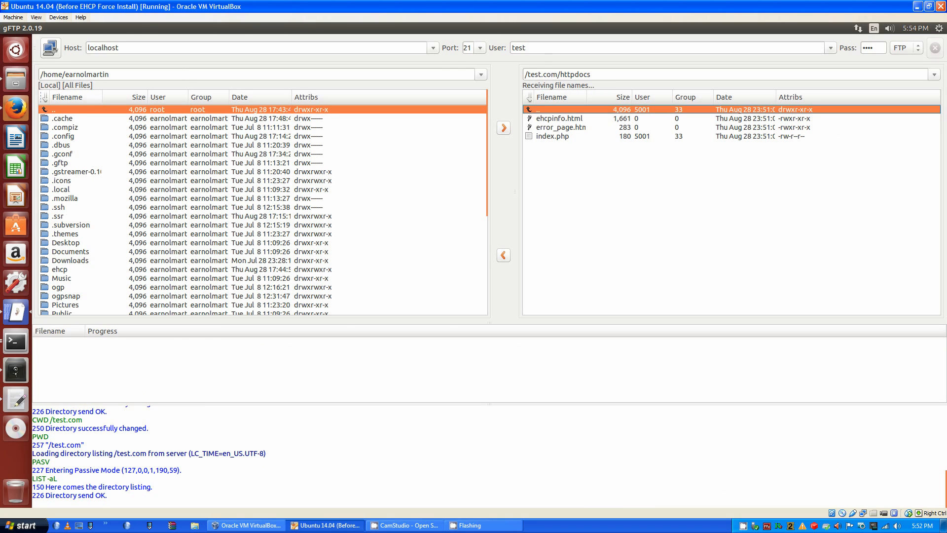
{"action": "left_click", "coordinate": [12, 106]}
{"action": "scroll", "coordinate": [367, 272], "scroll_direction": "up", "scroll_amount": 4}
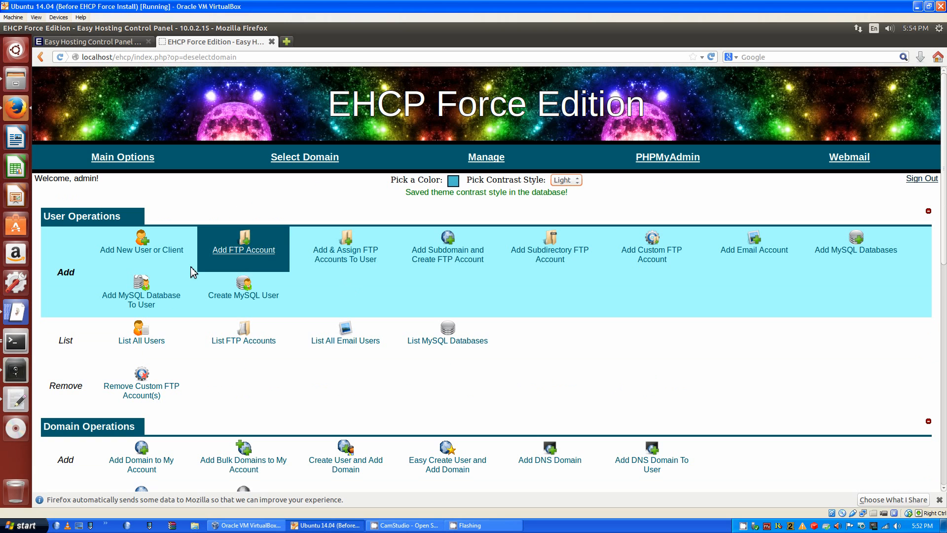
Open the server Options page and highlight the picante template and nonssl webserver mode values
{"action": "scroll", "coordinate": [209, 323], "scroll_direction": "down", "scroll_amount": 2}
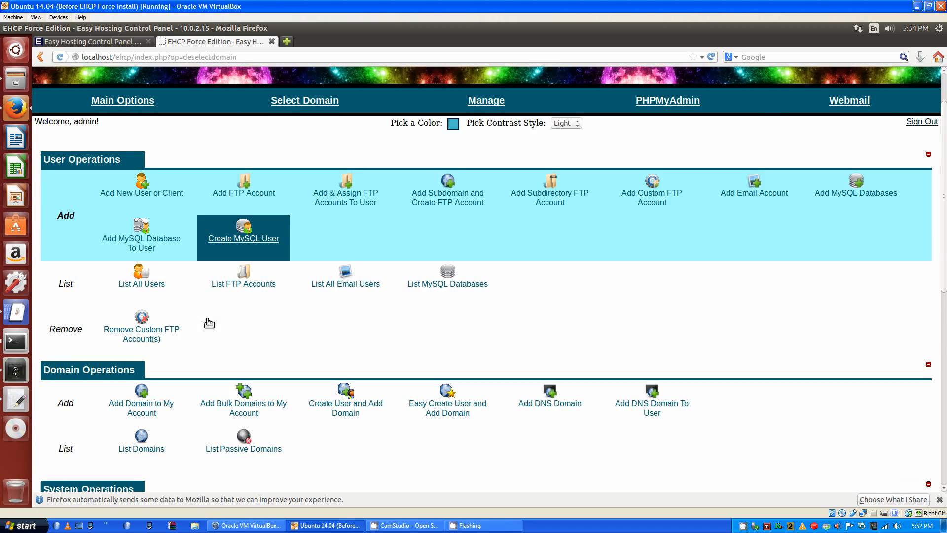
{"action": "scroll", "coordinate": [211, 345], "scroll_direction": "down", "scroll_amount": 8}
{"action": "scroll", "coordinate": [197, 373], "scroll_direction": "down", "scroll_amount": 4}
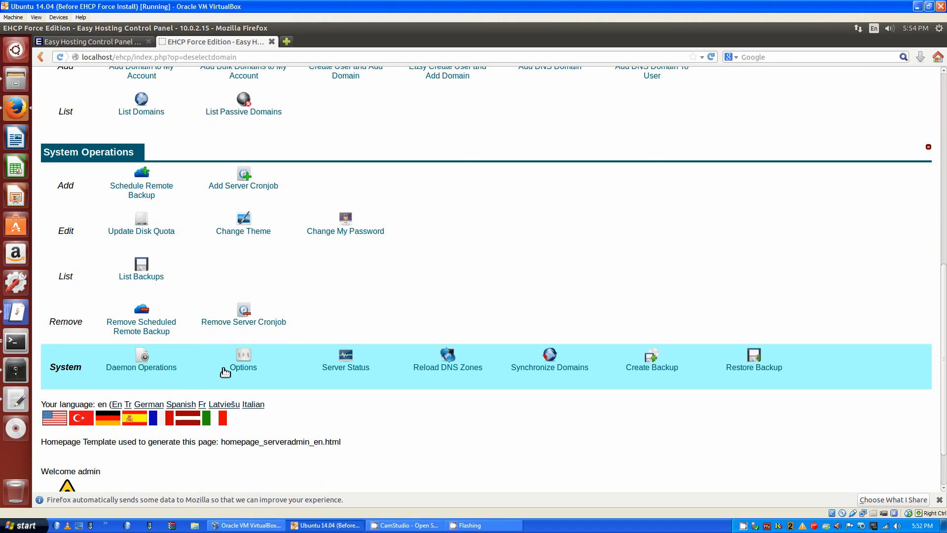
{"action": "left_click", "coordinate": [244, 366]}
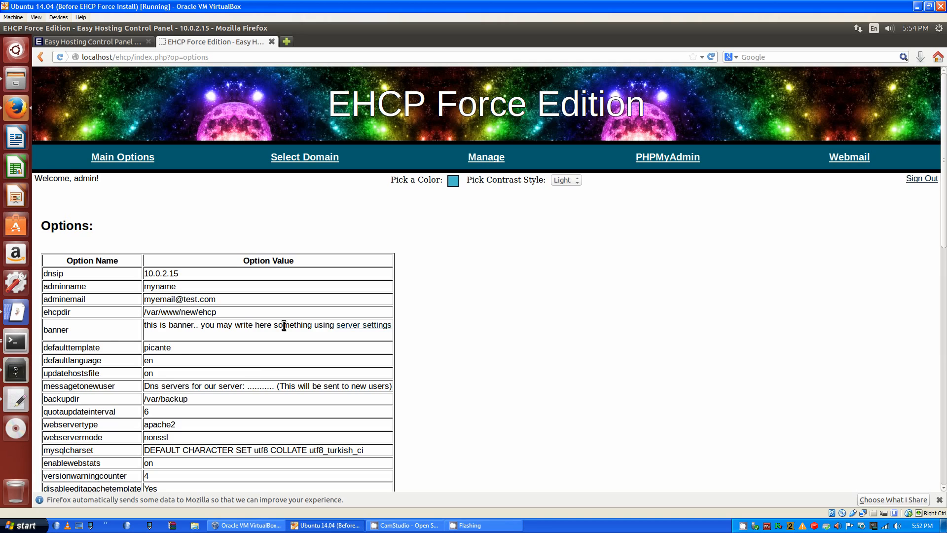
{"action": "scroll", "coordinate": [283, 325], "scroll_direction": "down", "scroll_amount": 3}
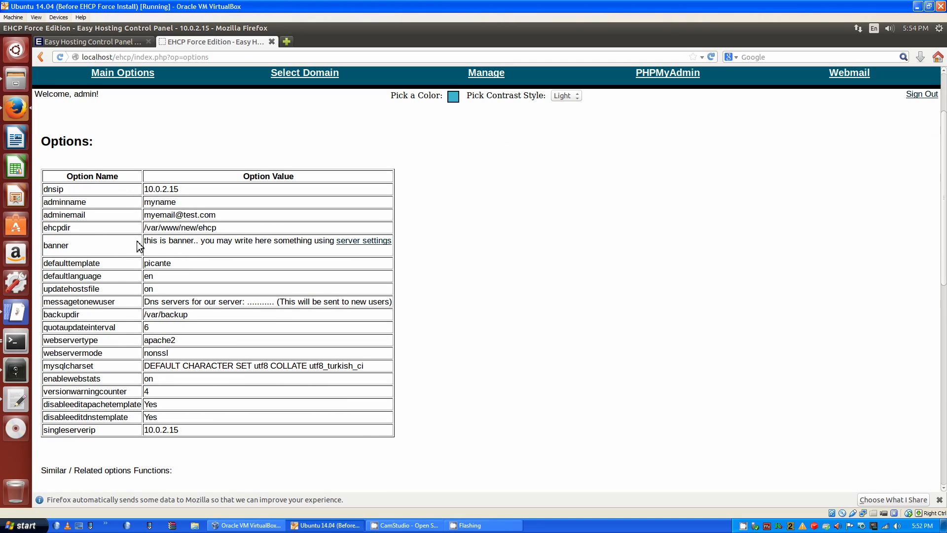
{"action": "scroll", "coordinate": [305, 222], "scroll_direction": "down", "scroll_amount": 1}
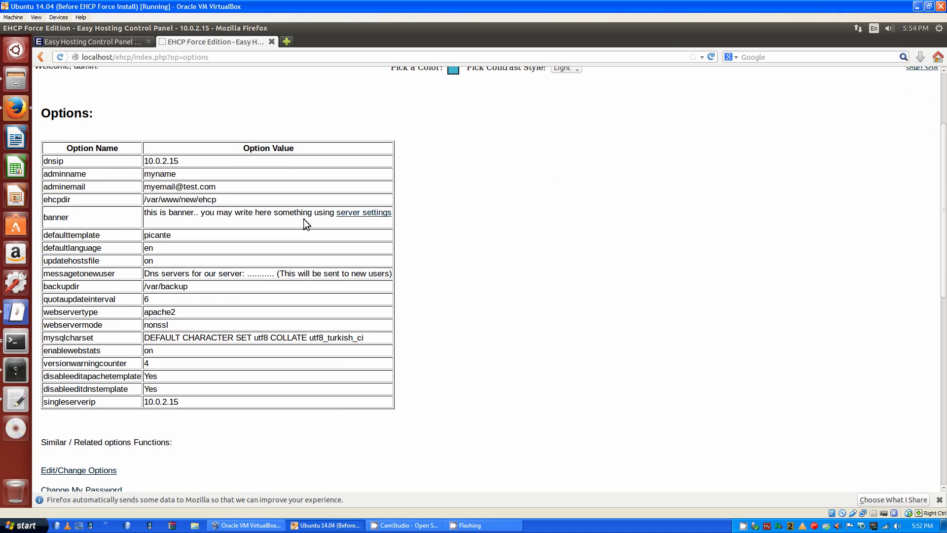
{"action": "left_click_drag", "start_coordinate": [187, 236], "coordinate": [135, 239]}
{"action": "double_click", "coordinate": [162, 325]}
{"action": "left_click_drag", "start_coordinate": [168, 326], "coordinate": [145, 326]}
{"action": "scroll", "coordinate": [254, 301], "scroll_direction": "down", "scroll_amount": 4}
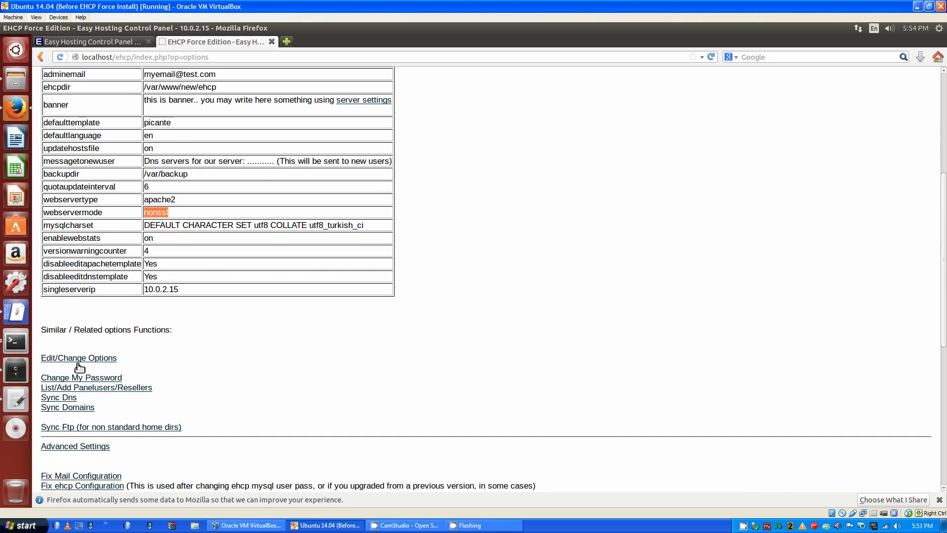
Set Webservermode to Ssl in Advanced Settings, submit it, and return to Main Options
{"action": "left_click", "coordinate": [101, 448]}
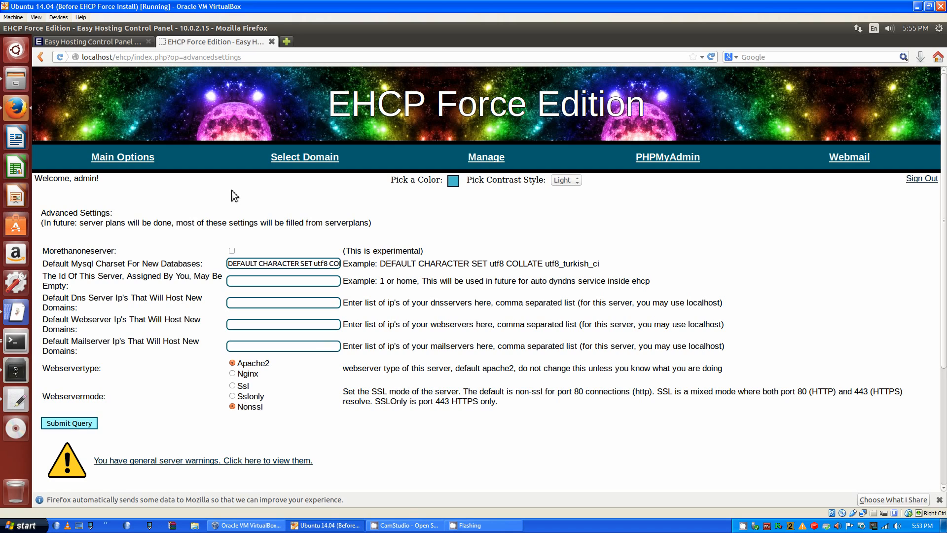
{"action": "left_click", "coordinate": [237, 386]}
{"action": "left_click", "coordinate": [81, 423]}
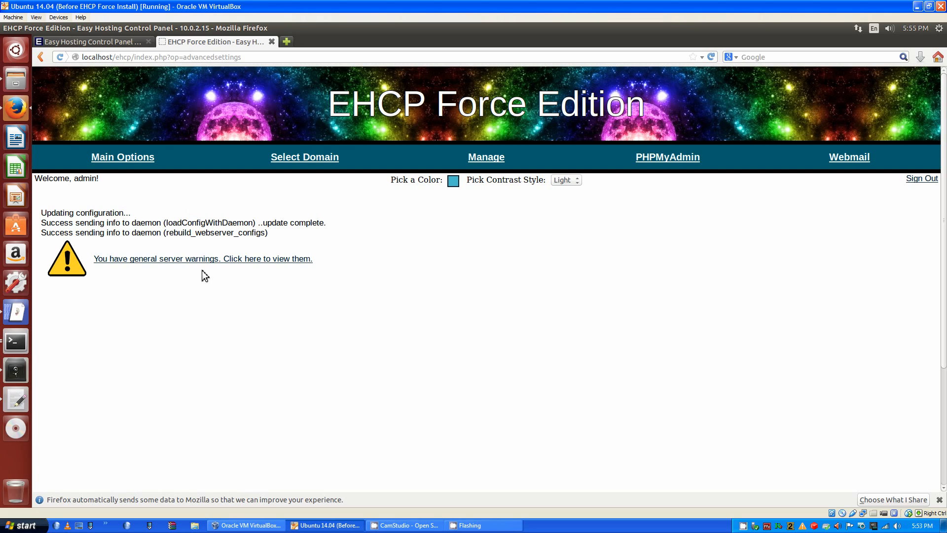
{"action": "left_click", "coordinate": [148, 157]}
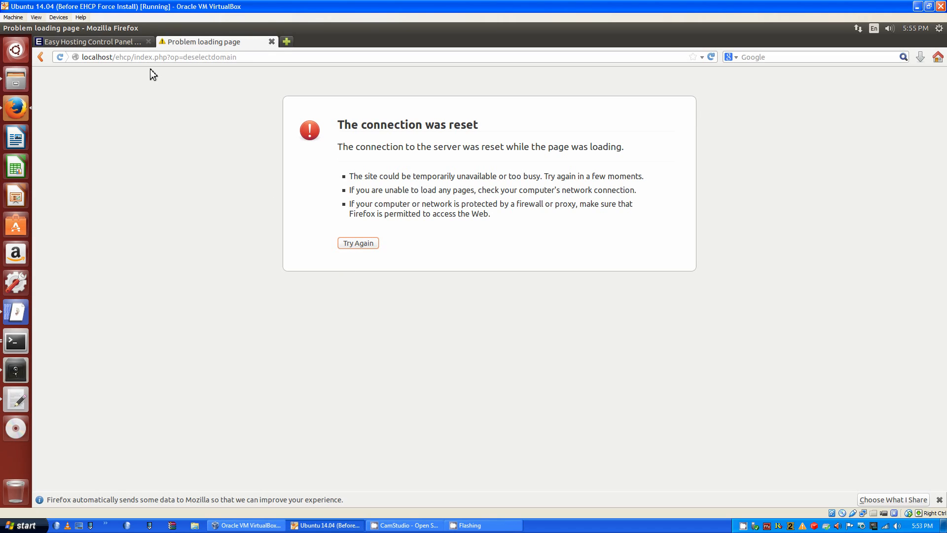
{"action": "left_click", "coordinate": [75, 57]}
{"action": "left_click", "coordinate": [83, 59]}
{"action": "type", "text": "h"}
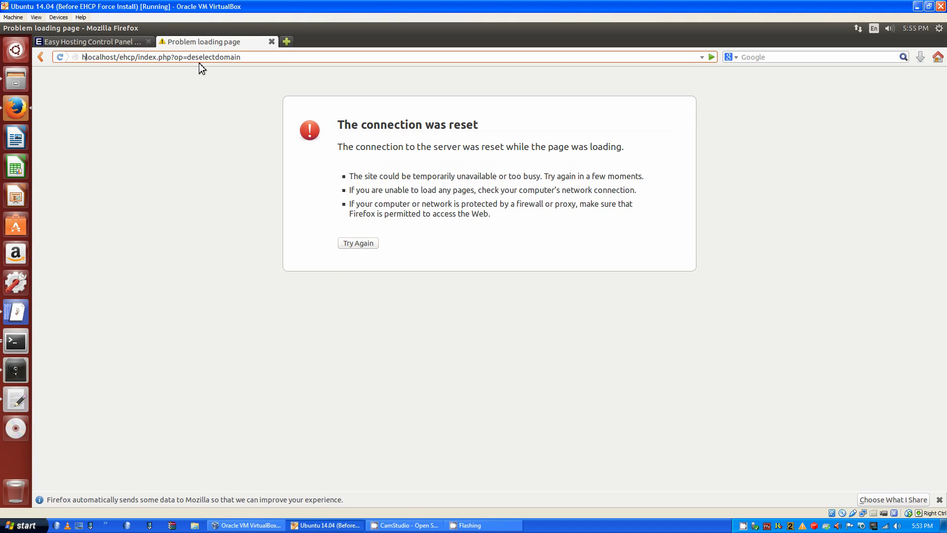
{"action": "type", "text": "ttps://"}
{"action": "key", "text": "Return"}
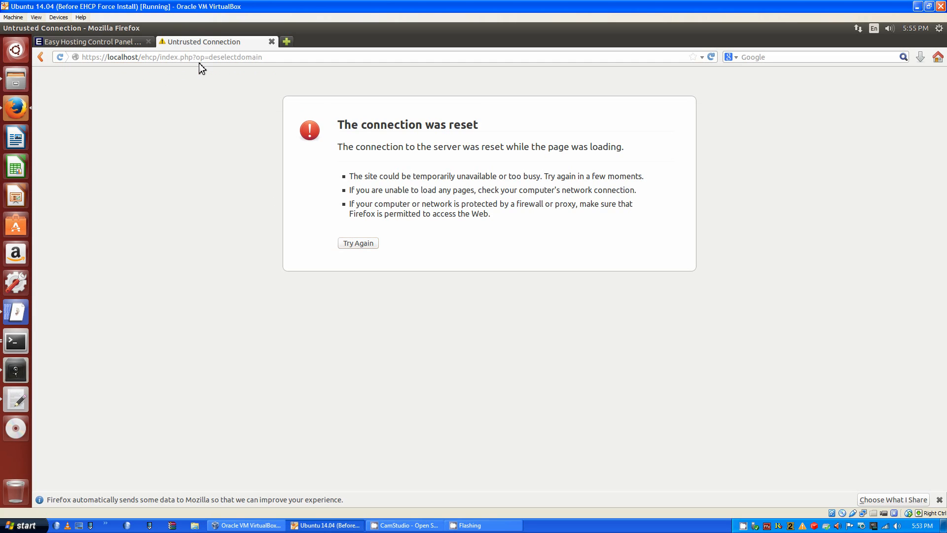
Fetch the server's certificate and confirm a permanent security exception for it
{"action": "left_click", "coordinate": [382, 276]}
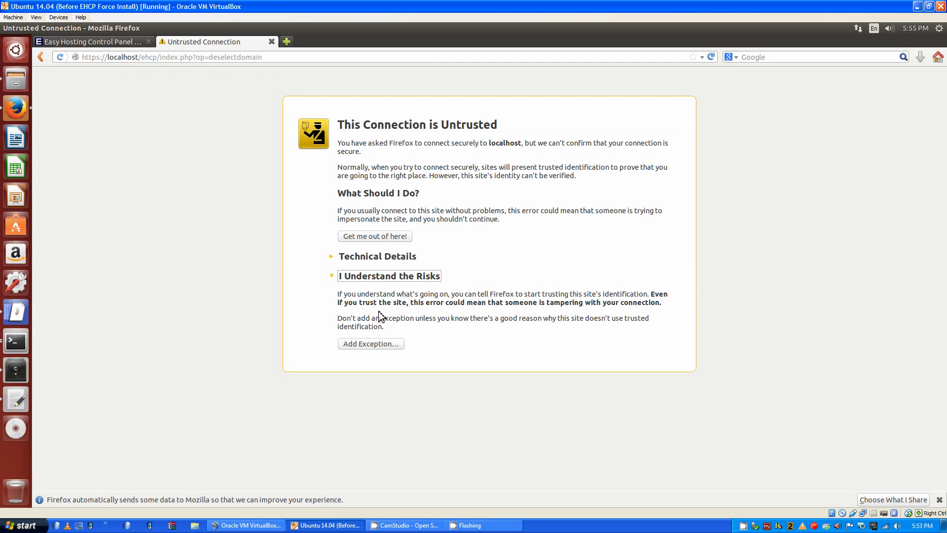
{"action": "left_click", "coordinate": [366, 344]}
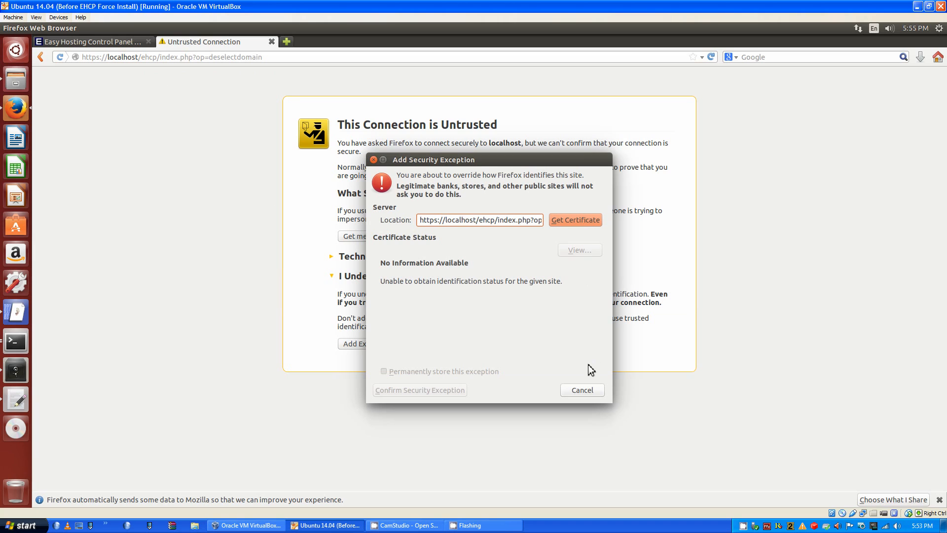
{"action": "left_click", "coordinate": [584, 226]}
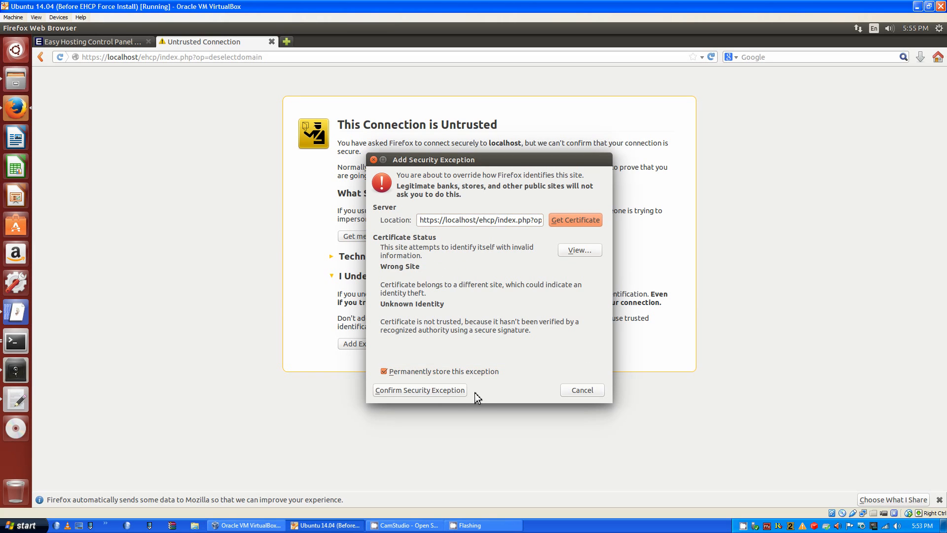
{"action": "left_click", "coordinate": [444, 394]}
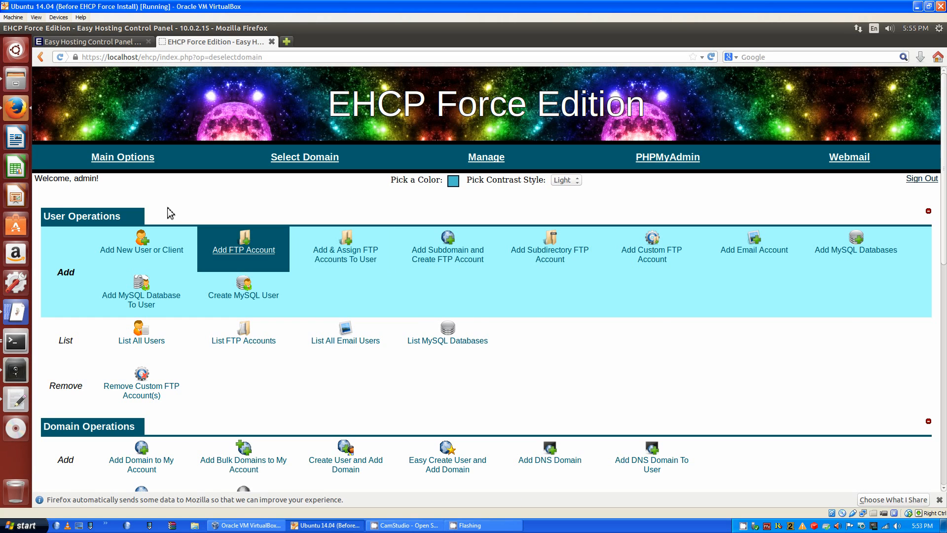
{"action": "left_click", "coordinate": [100, 57]}
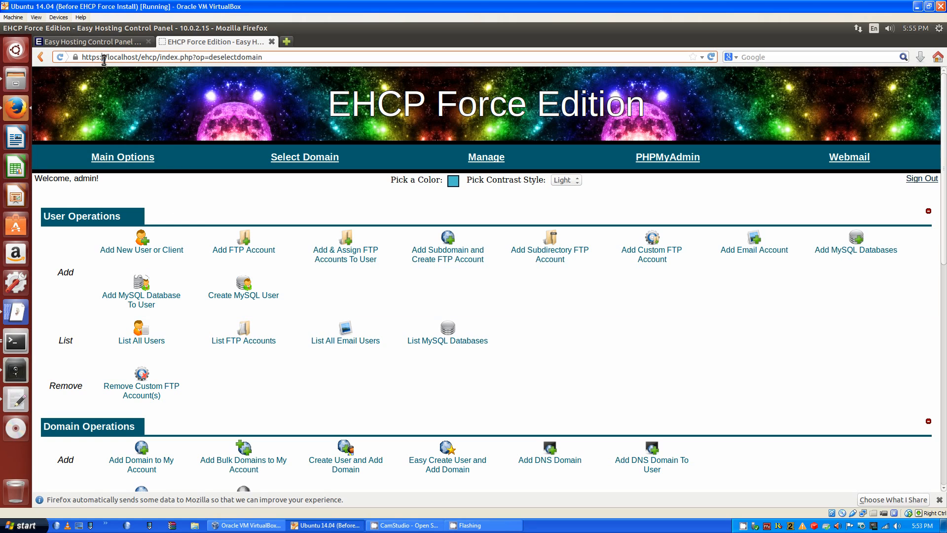
Reload the panel and choose Add New User or Client under User Operations
{"action": "key", "text": "Return"}
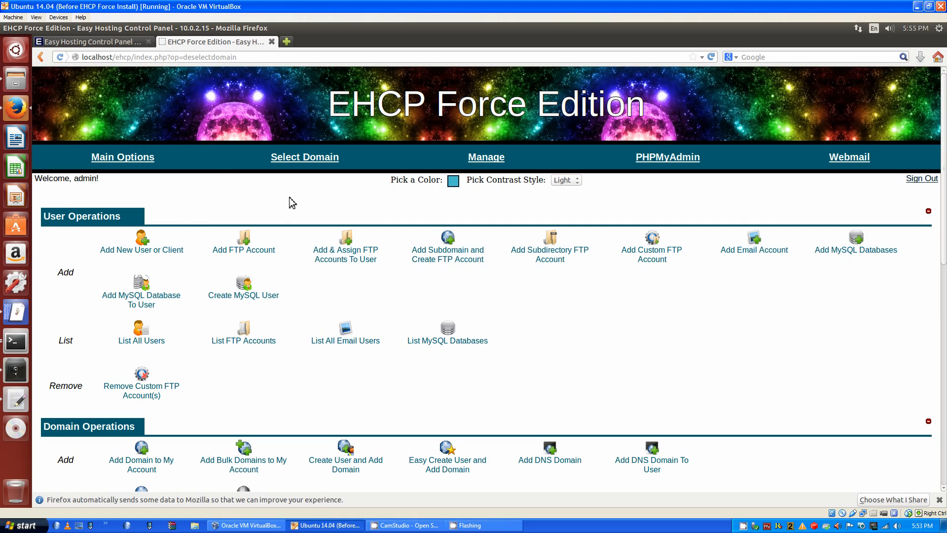
{"action": "scroll", "coordinate": [527, 331], "scroll_direction": "down", "scroll_amount": 3}
{"action": "scroll", "coordinate": [541, 345], "scroll_direction": "down", "scroll_amount": 2}
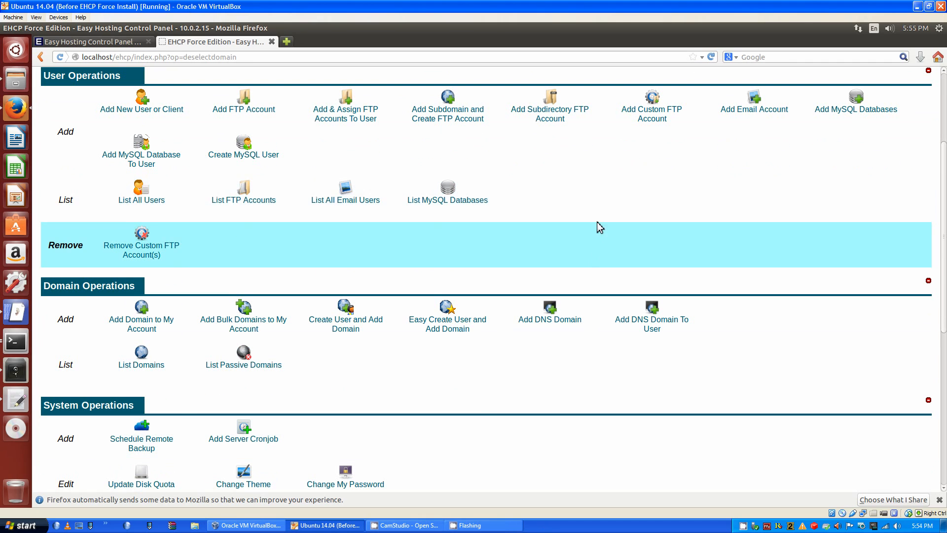
{"action": "scroll", "coordinate": [589, 243], "scroll_direction": "down", "scroll_amount": 3}
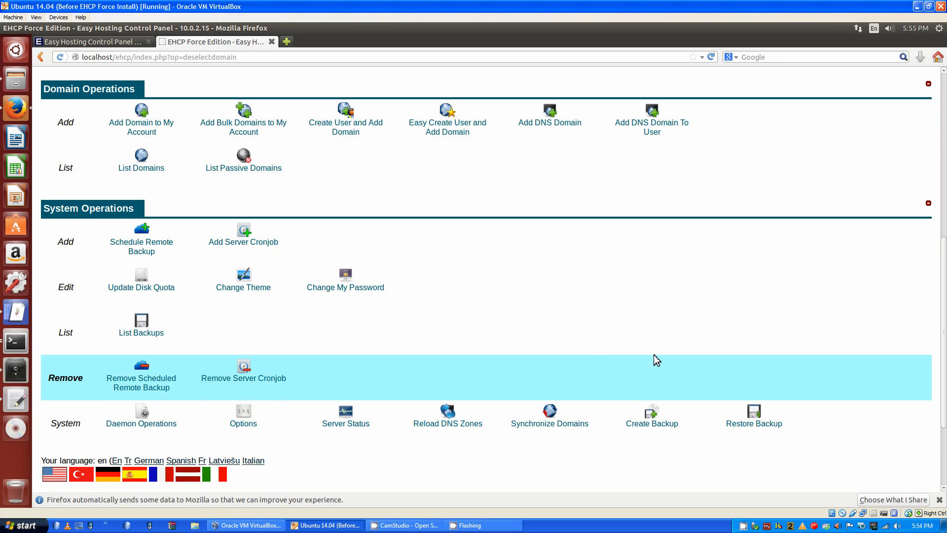
{"action": "scroll", "coordinate": [656, 360], "scroll_direction": "up", "scroll_amount": 10}
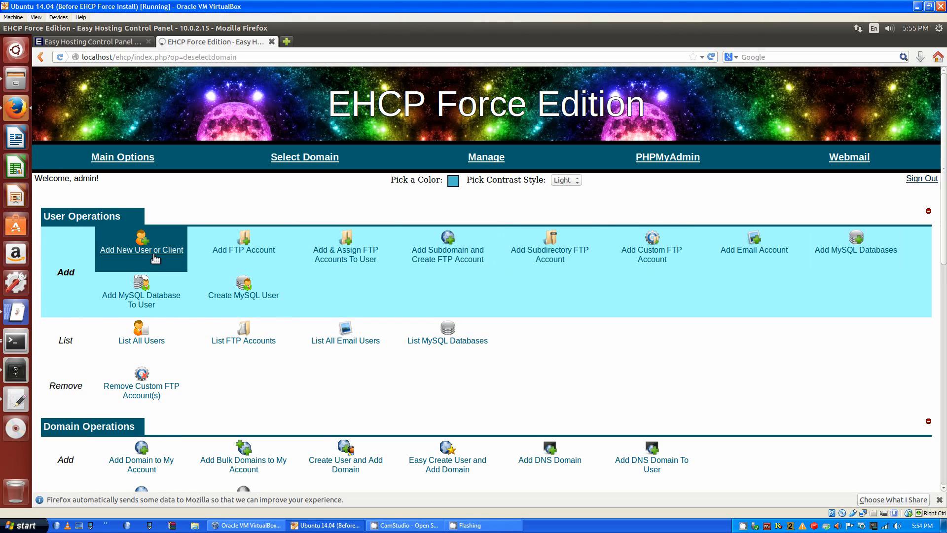
{"action": "left_click", "coordinate": [200, 242]}
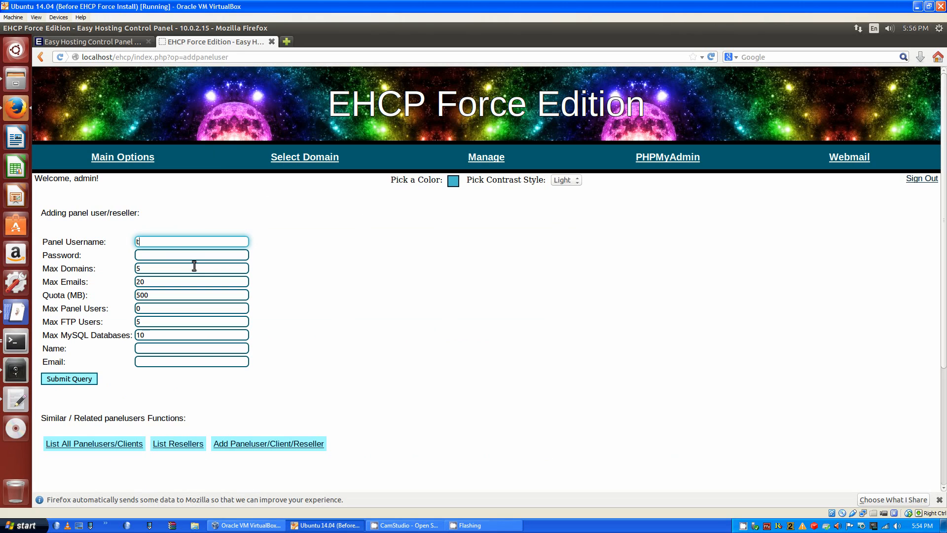
Add panel user 'test' with a password, name 'test' and an e-mail address, then return to Main Options
{"action": "type", "text": "test"}
{"action": "left_click", "coordinate": [168, 252]}
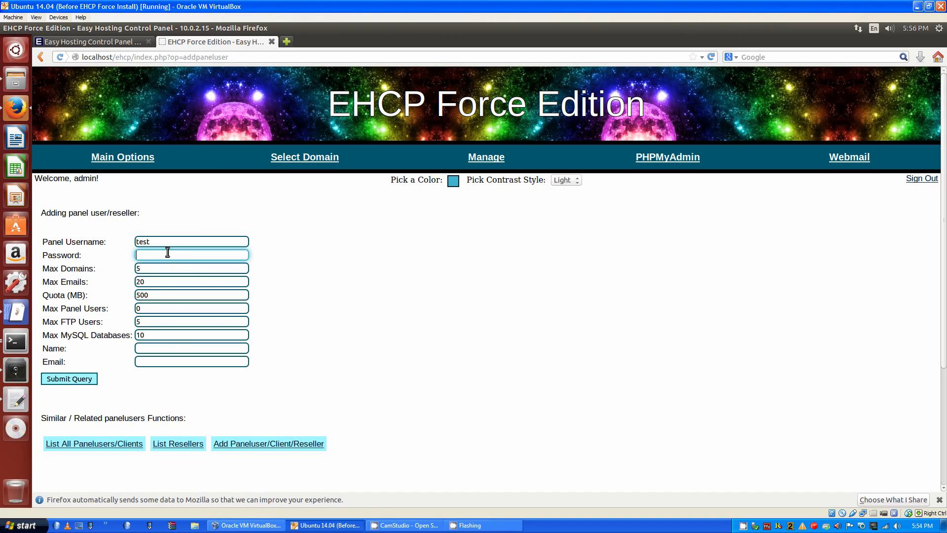
{"action": "left_click", "coordinate": [161, 350]}
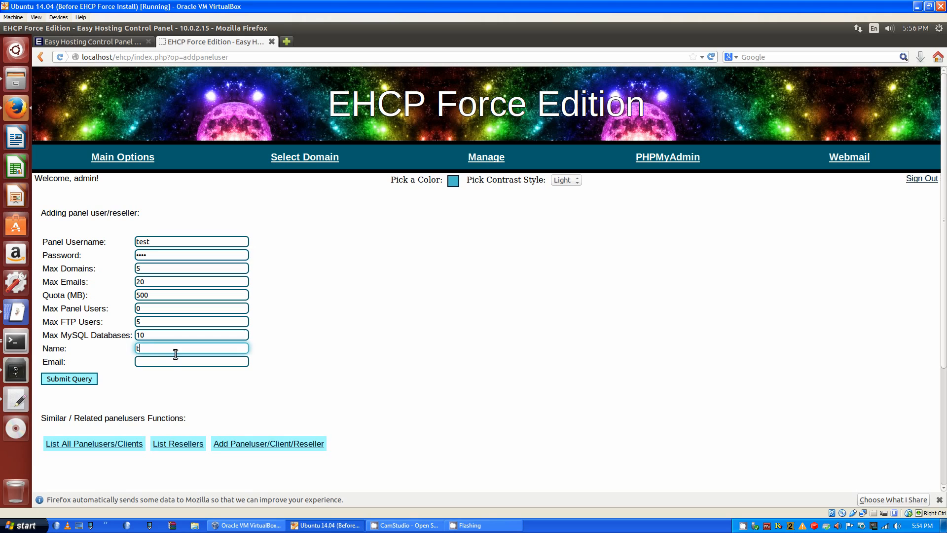
{"action": "type", "text": "test"}
{"action": "left_click", "coordinate": [225, 364]}
{"action": "type", "text": "test@test"}
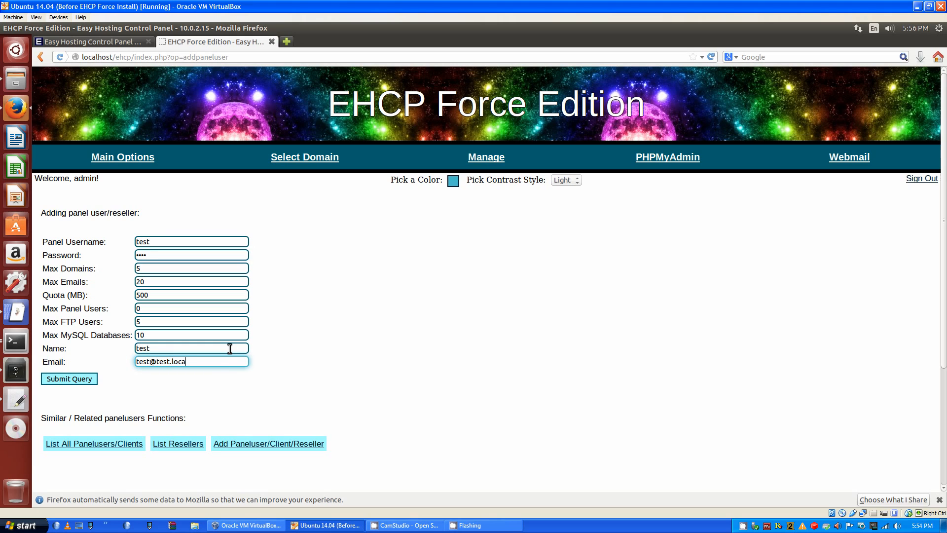
{"action": "left_click", "coordinate": [68, 378]}
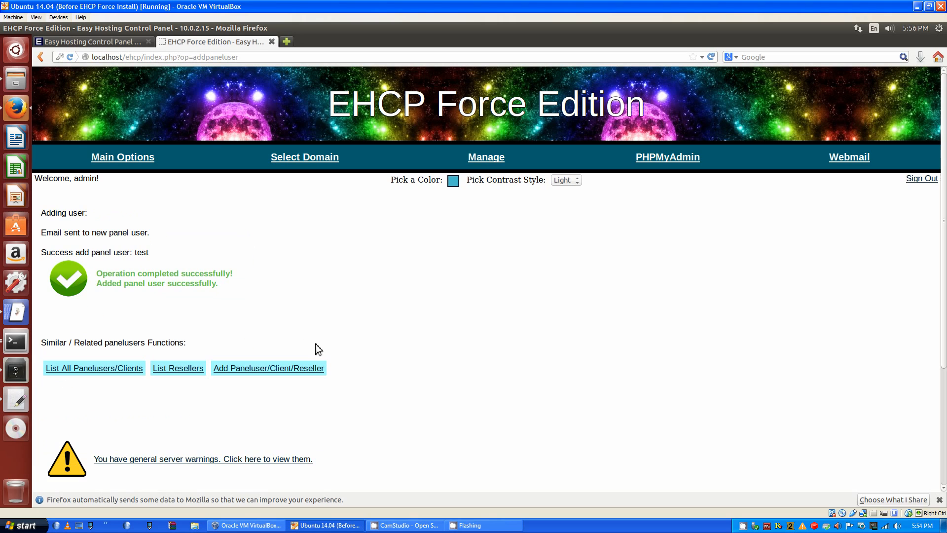
{"action": "left_click", "coordinate": [130, 156]}
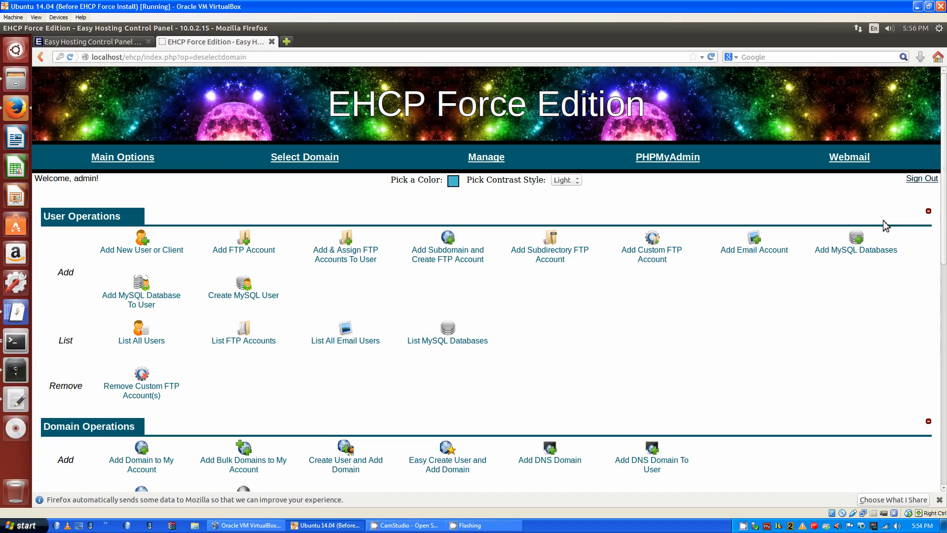
Sign out, log in as test, hit the quota error on Add New User, and return to Main Options
{"action": "left_click", "coordinate": [921, 179]}
{"action": "type", "text": "test"}
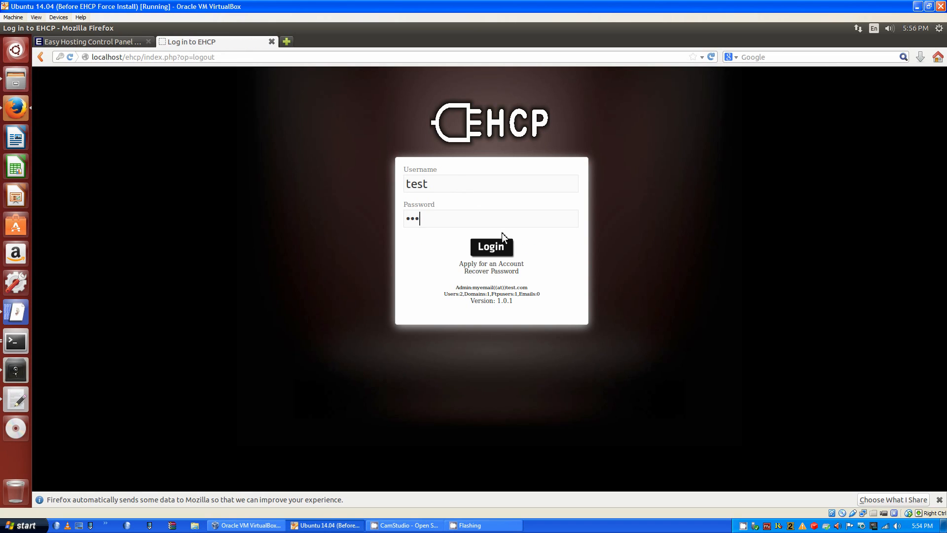
{"action": "type", "text": "test"}
{"action": "left_click", "coordinate": [492, 246]}
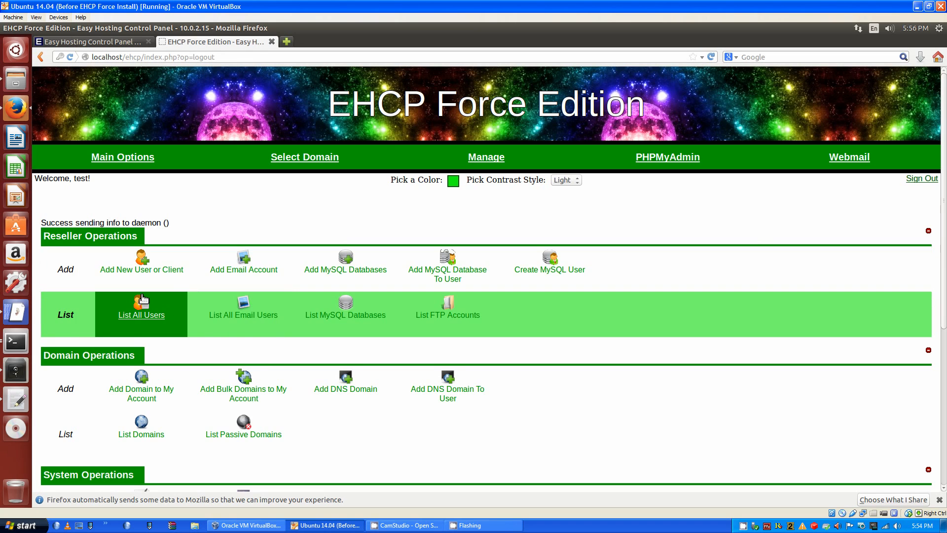
{"action": "left_click", "coordinate": [142, 266]}
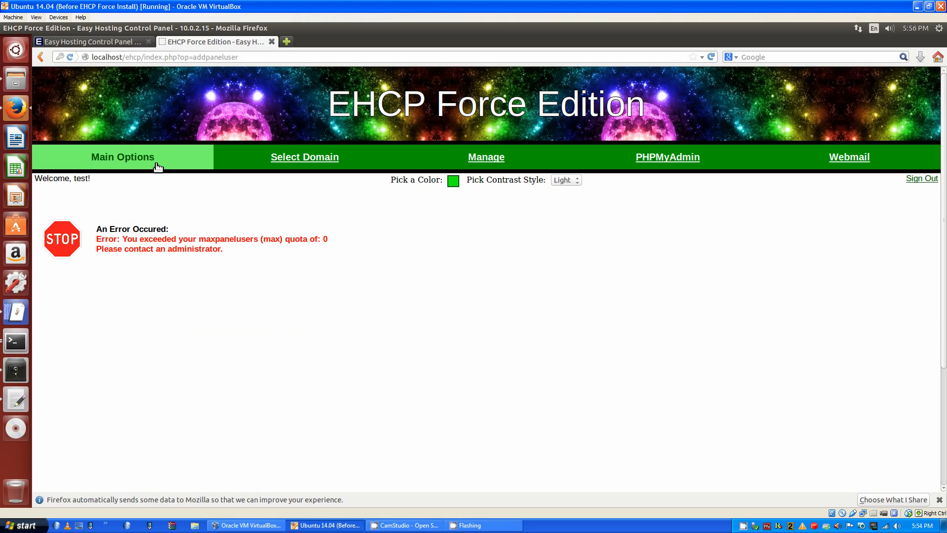
{"action": "left_click", "coordinate": [157, 164]}
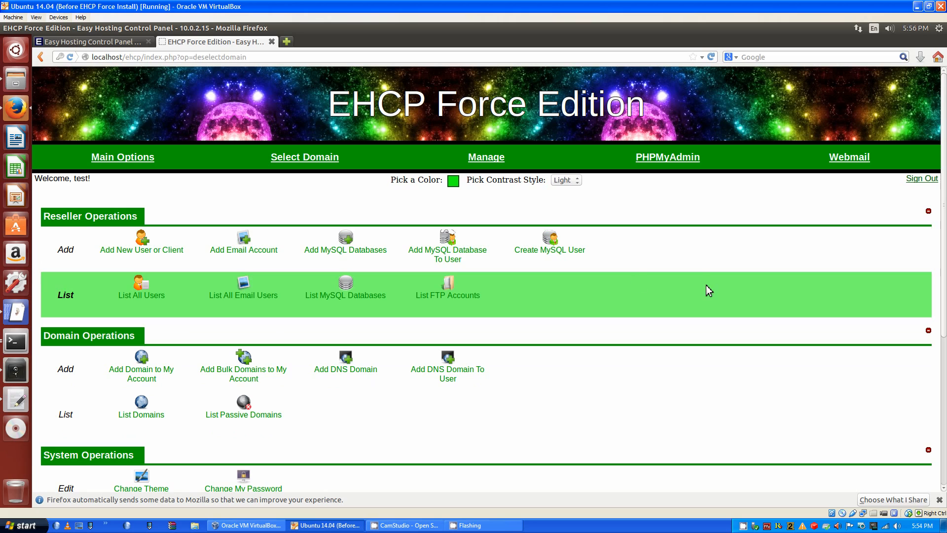
Pick a dusty pink theme colour in the colour chooser and save it
{"action": "left_click", "coordinate": [454, 182]}
{"action": "left_click", "coordinate": [542, 259]}
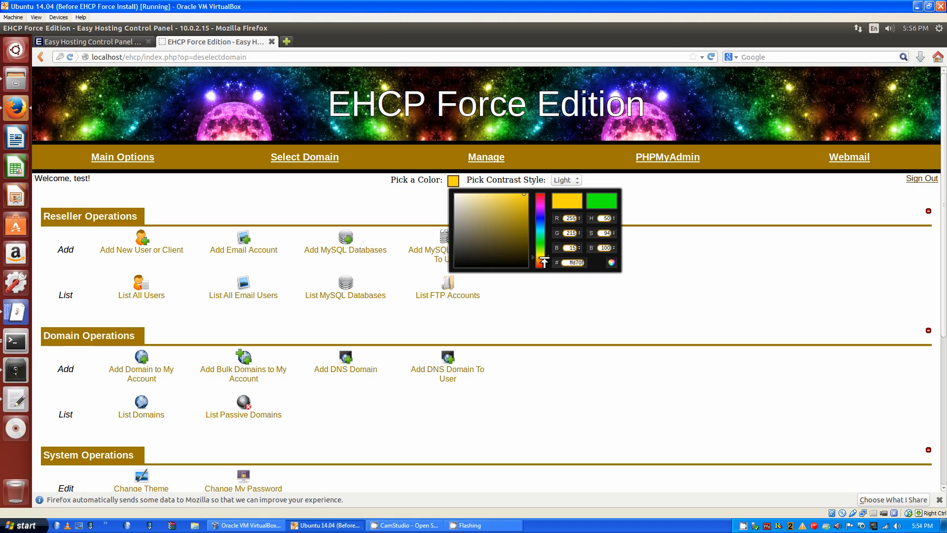
{"action": "left_click_drag", "start_coordinate": [544, 258], "coordinate": [544, 256]}
{"action": "left_click", "coordinate": [486, 204]}
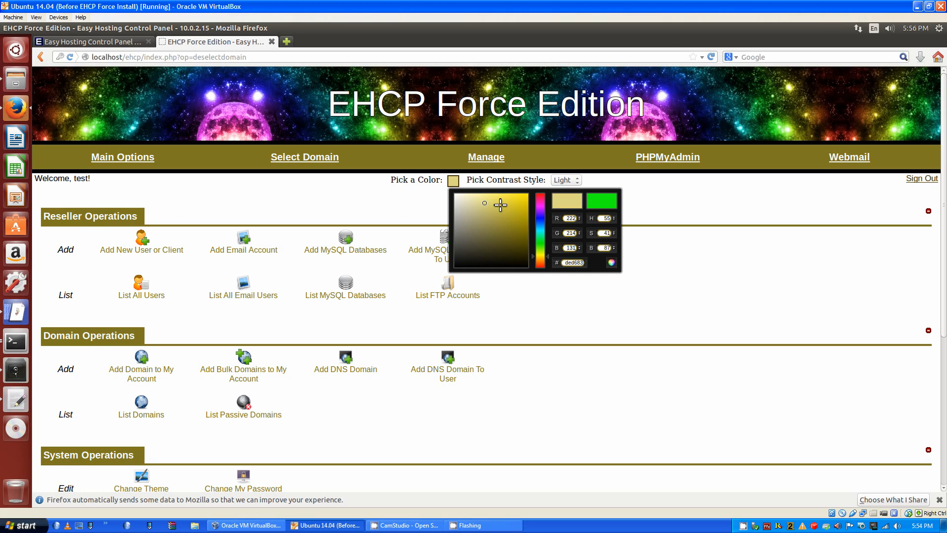
{"action": "left_click", "coordinate": [504, 209]}
{"action": "mouse_move", "coordinate": [508, 204]}
{"action": "left_mouse_down"}
{"action": "mouse_move", "coordinate": [502, 192]}
{"action": "mouse_move", "coordinate": [475, 192]}
{"action": "left_mouse_up"}
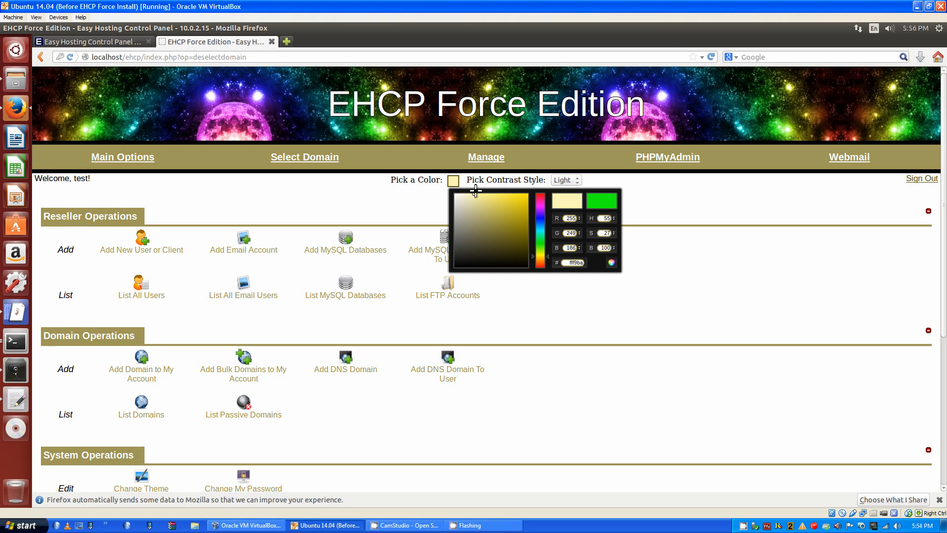
{"action": "left_click_drag", "start_coordinate": [542, 254], "coordinate": [542, 250]}
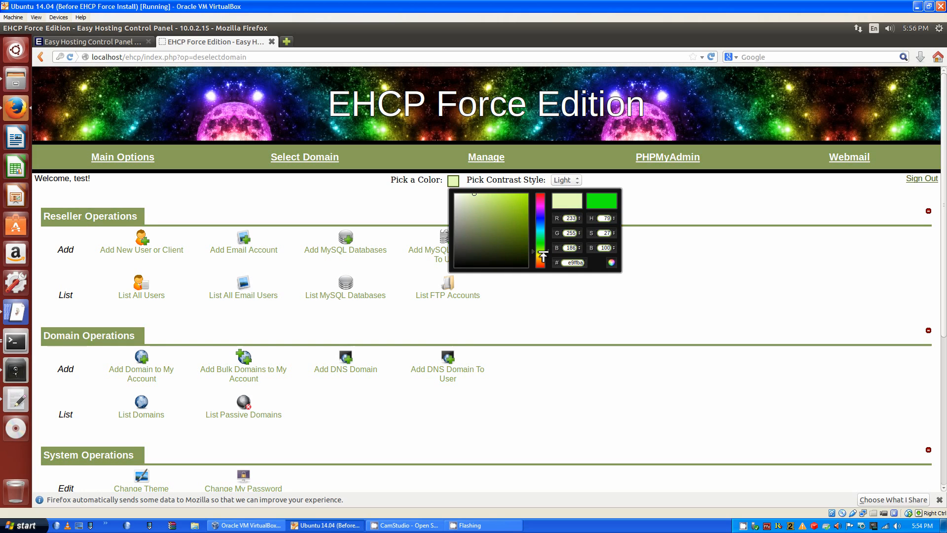
{"action": "left_click_drag", "start_coordinate": [543, 213], "coordinate": [543, 197]}
{"action": "left_click", "coordinate": [772, 211]}
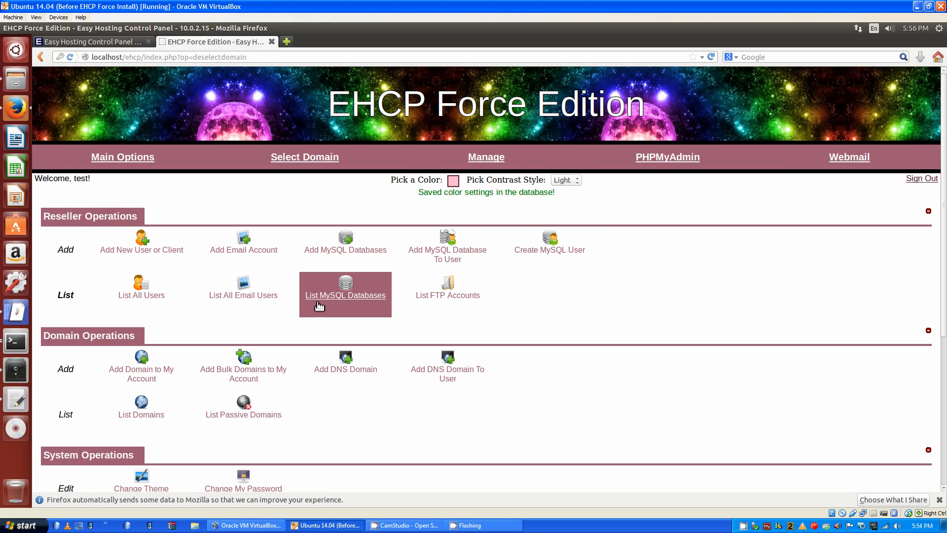
Set Pick Contrast Style to Dark
{"action": "scroll", "coordinate": [668, 317], "scroll_direction": "down", "scroll_amount": 2}
{"action": "scroll", "coordinate": [547, 246], "scroll_direction": "up", "scroll_amount": 2}
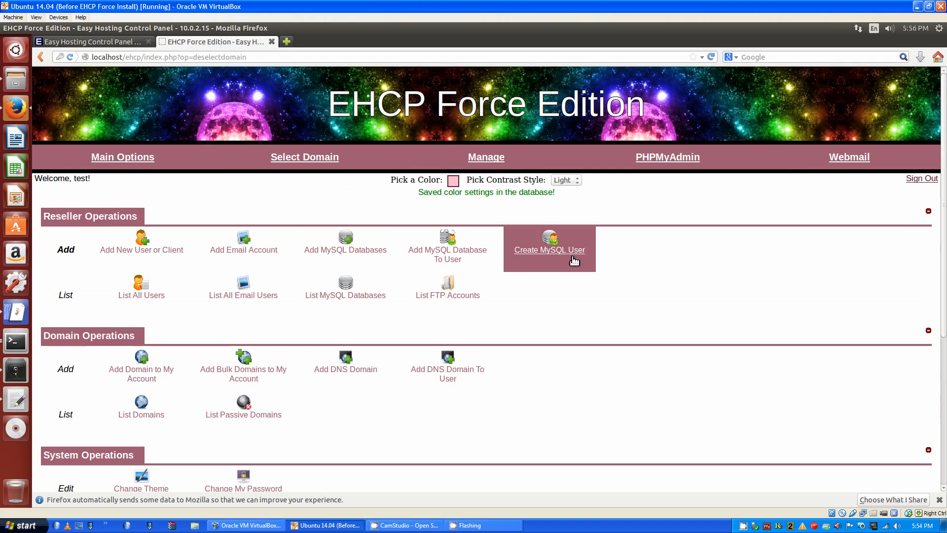
{"action": "left_click", "coordinate": [565, 180]}
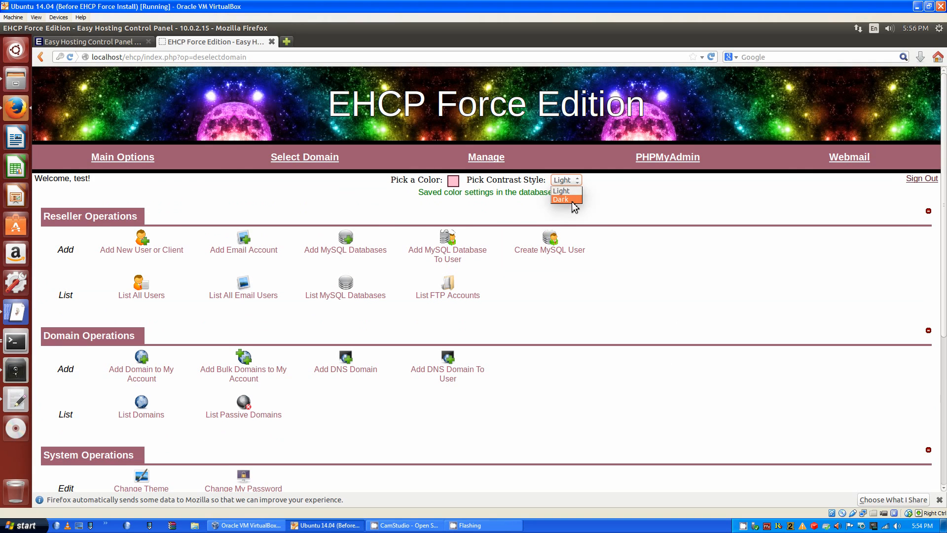
{"action": "left_click", "coordinate": [567, 199]}
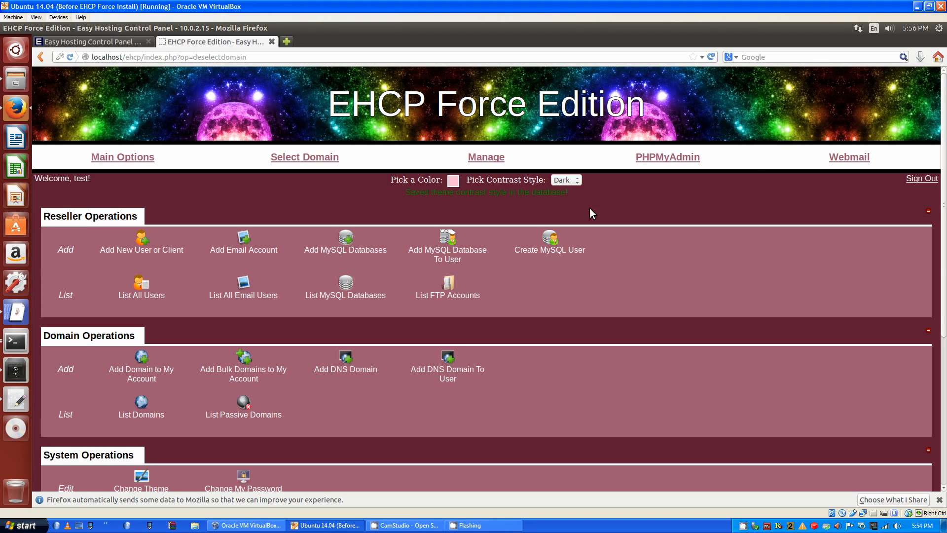
Sign out and log back in as the test user
{"action": "left_click", "coordinate": [922, 178]}
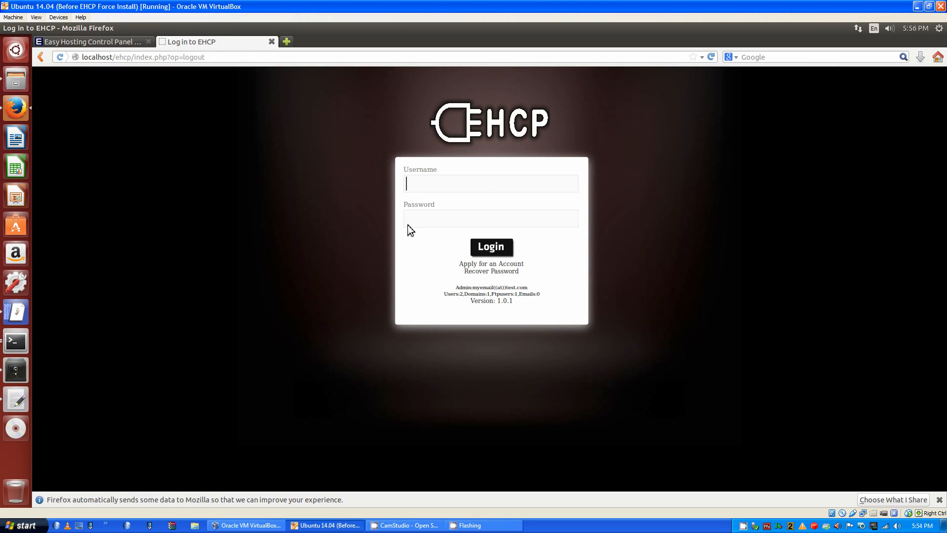
{"action": "type", "text": "testq"}
{"action": "left_click", "coordinate": [488, 214]}
{"action": "key", "text": "BackSpace"}
{"action": "key", "text": "Tab"}
{"action": "left_click", "coordinate": [491, 247]}
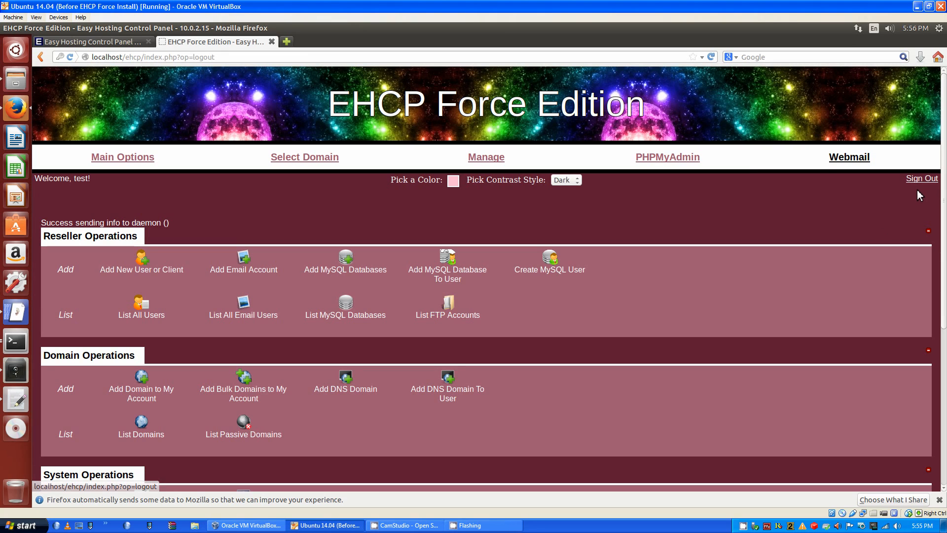
Sign out and log in as admin with the password copied from the ehcp_info notes
{"action": "left_click", "coordinate": [922, 178]}
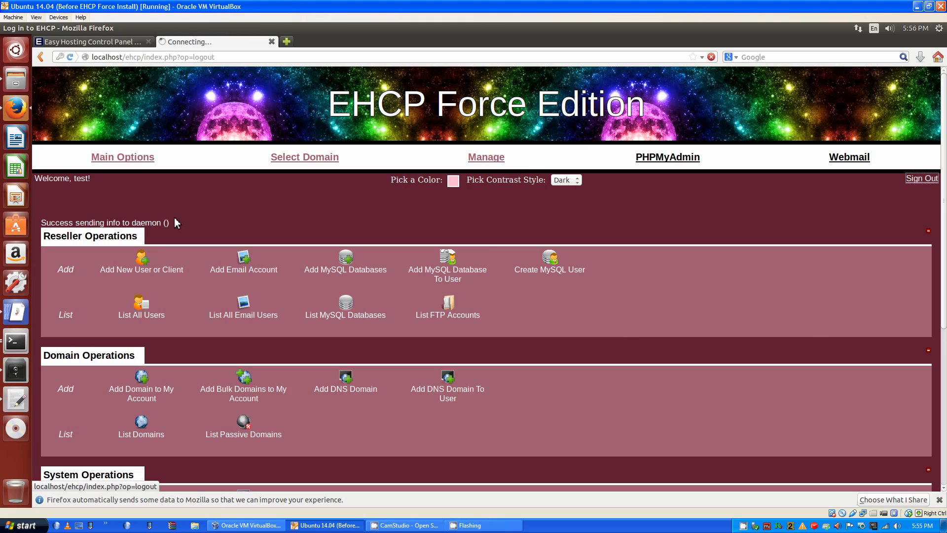
{"action": "type", "text": "admin"}
{"action": "key", "text": "Tab"}
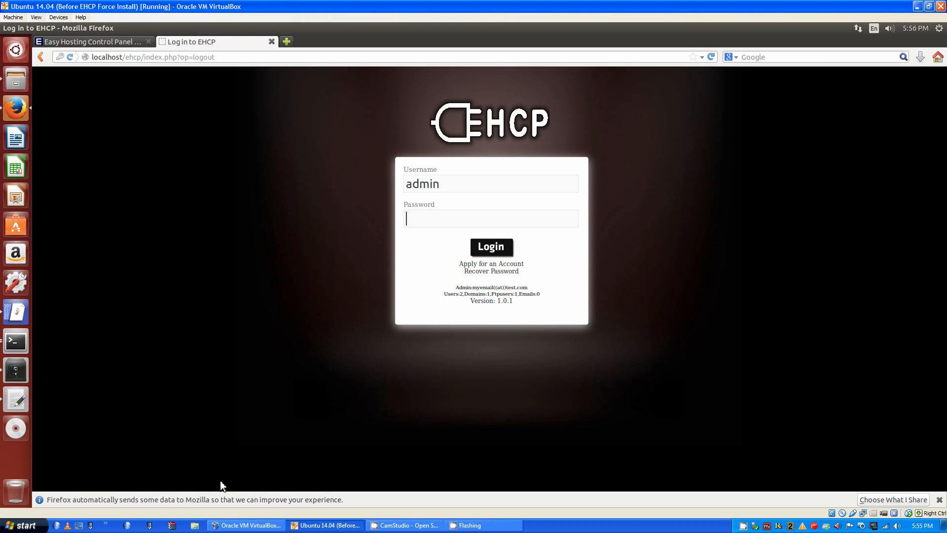
{"action": "left_click", "coordinate": [24, 393]}
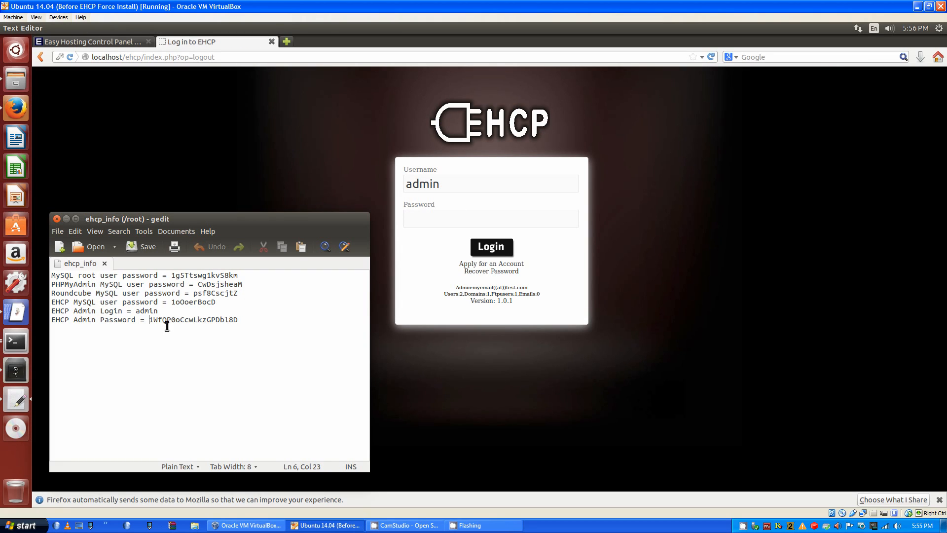
{"action": "left_click_drag", "start_coordinate": [243, 319], "coordinate": [149, 319]}
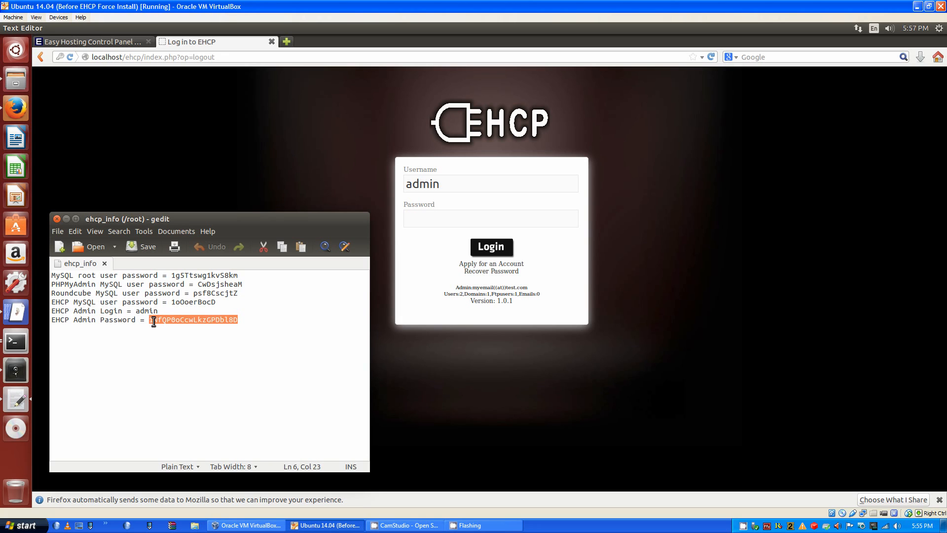
{"action": "key", "text": "ctrl+c"}
{"action": "left_click", "coordinate": [503, 217]}
{"action": "key", "text": "ctrl+v"}
{"action": "left_click", "coordinate": [501, 252]}
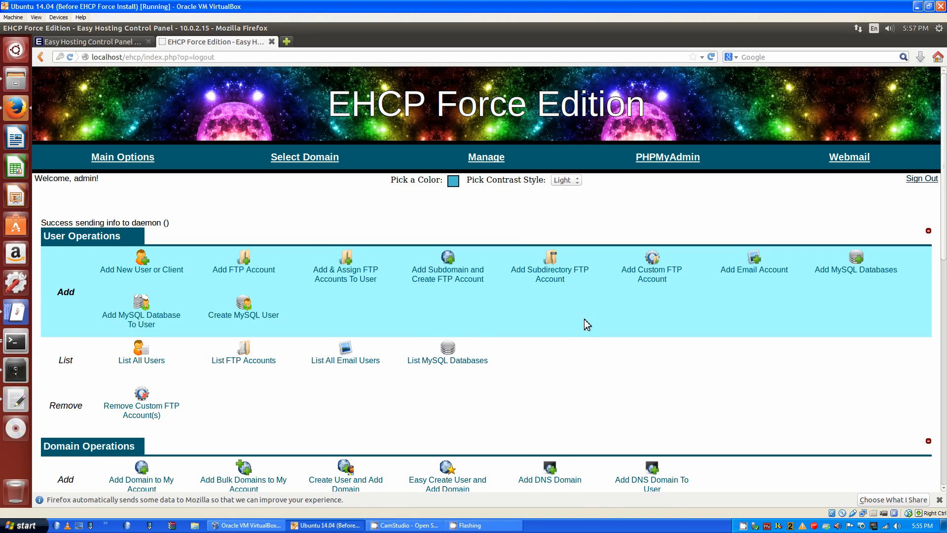